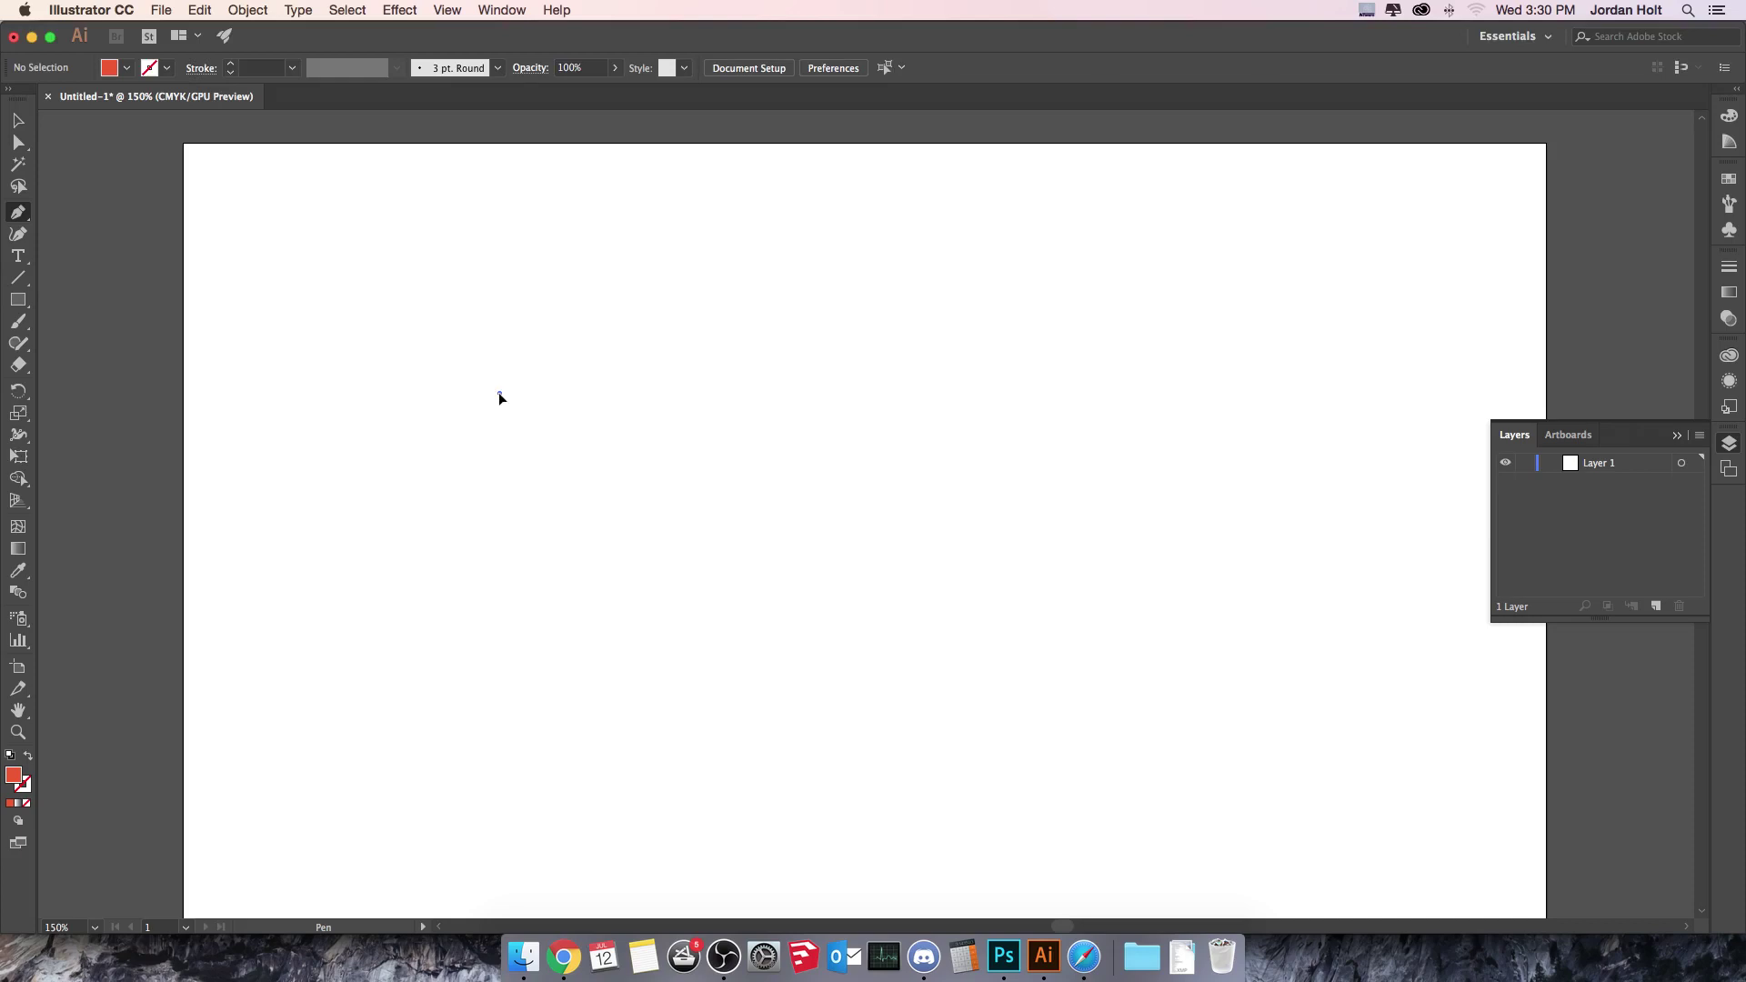
click(498, 393)
click(937, 354)
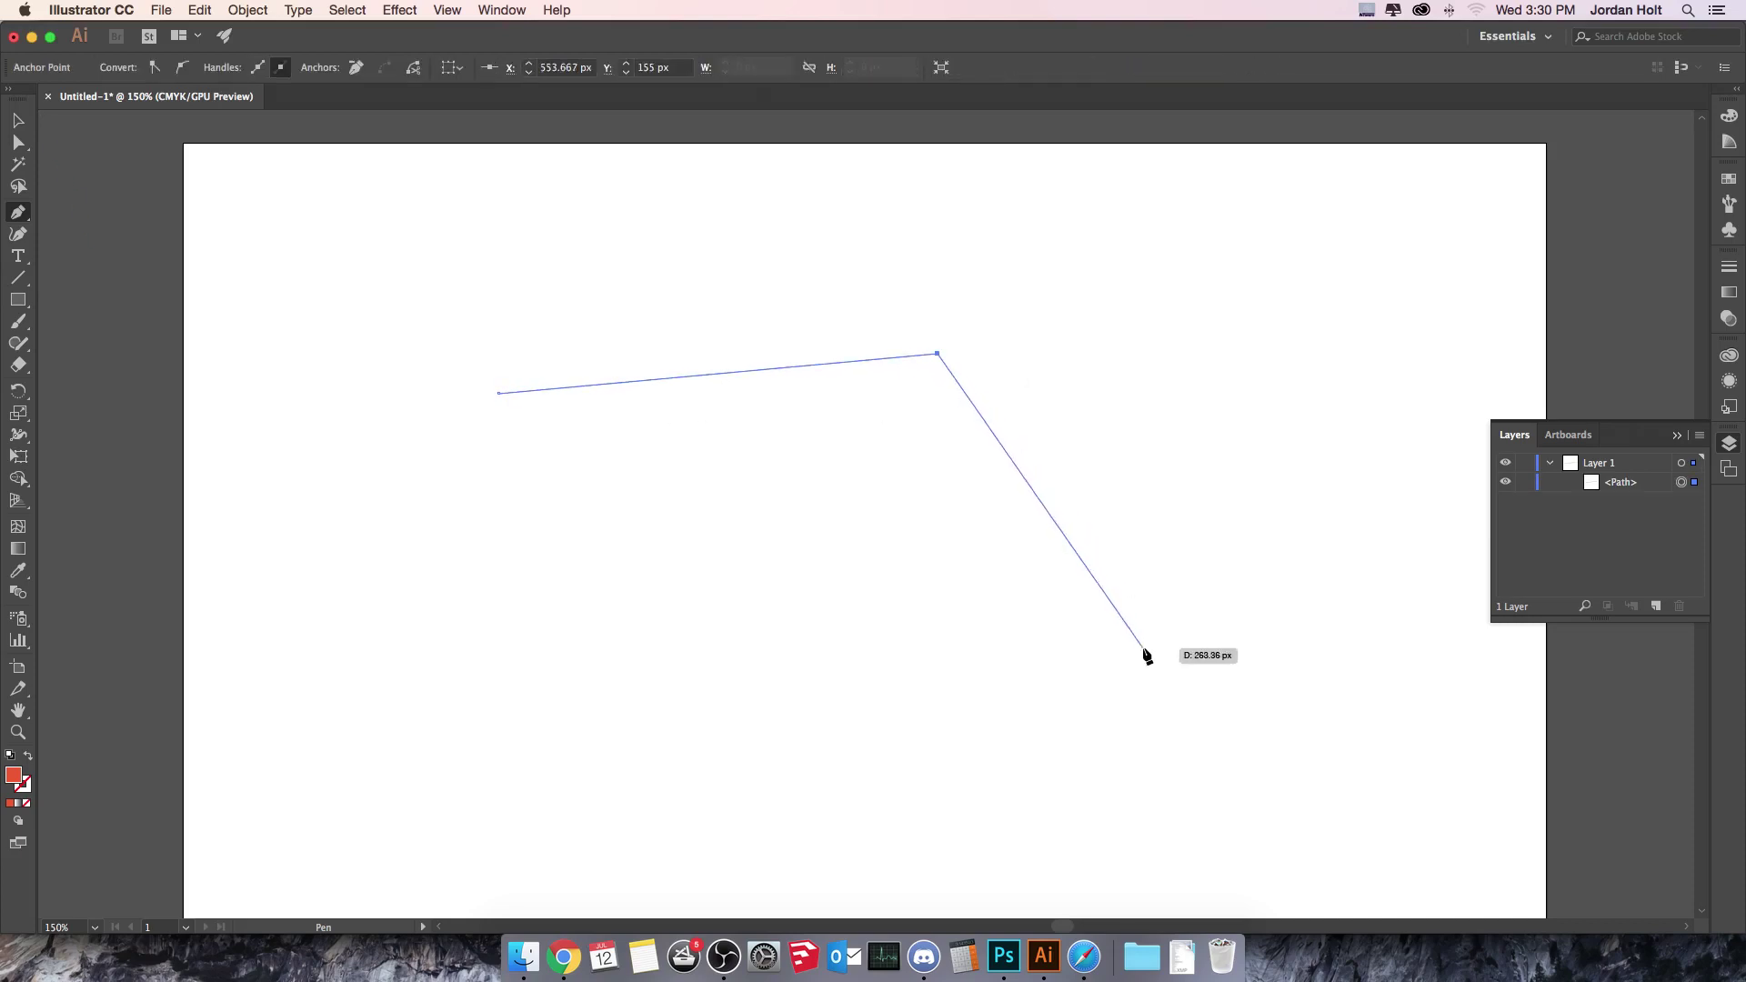
click(1140, 647)
click(721, 779)
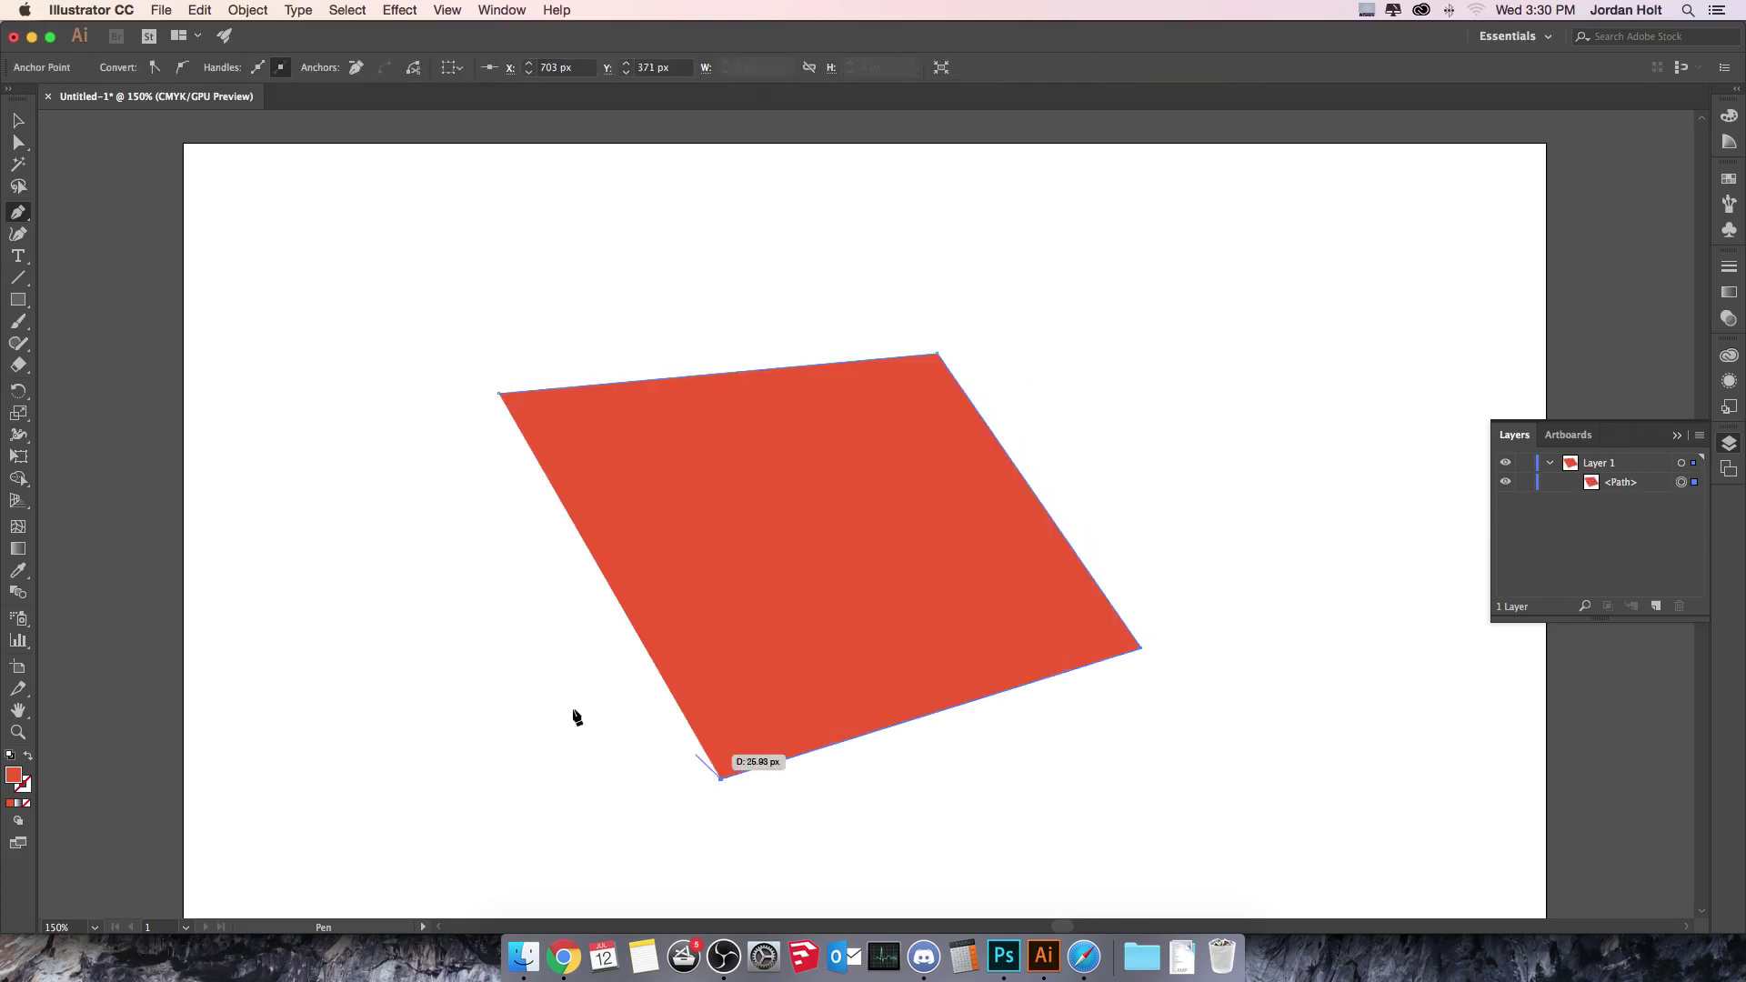
click(358, 655)
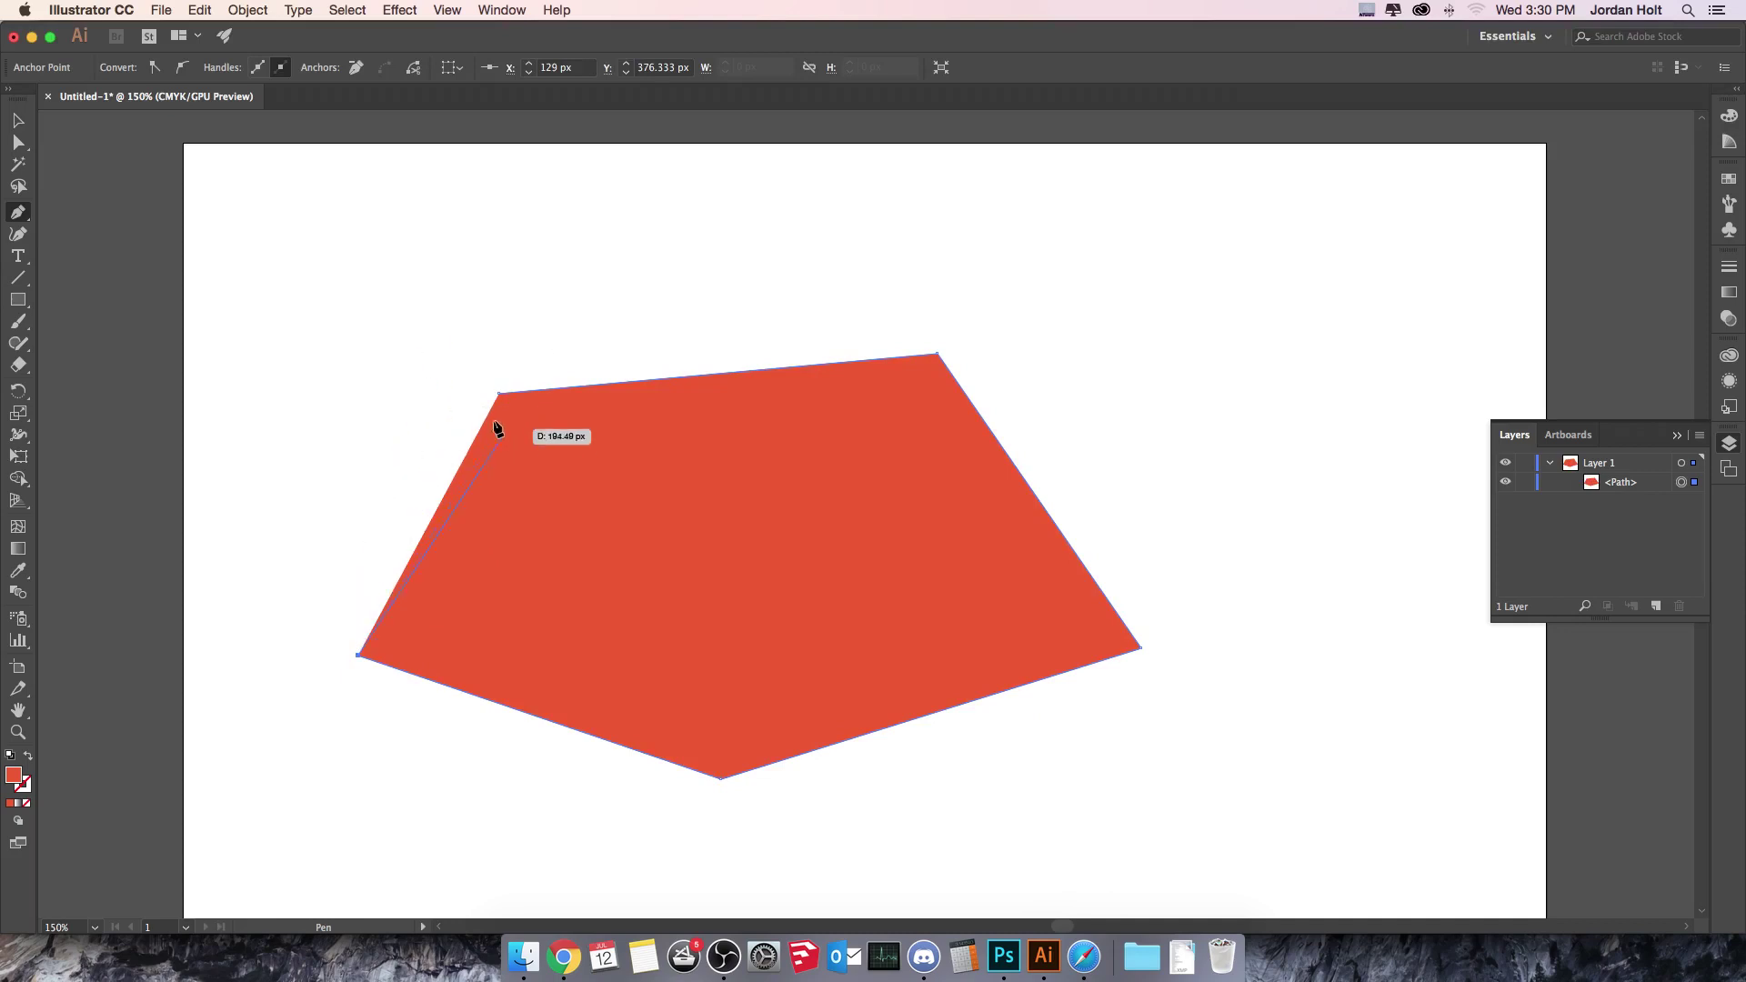
click(358, 508)
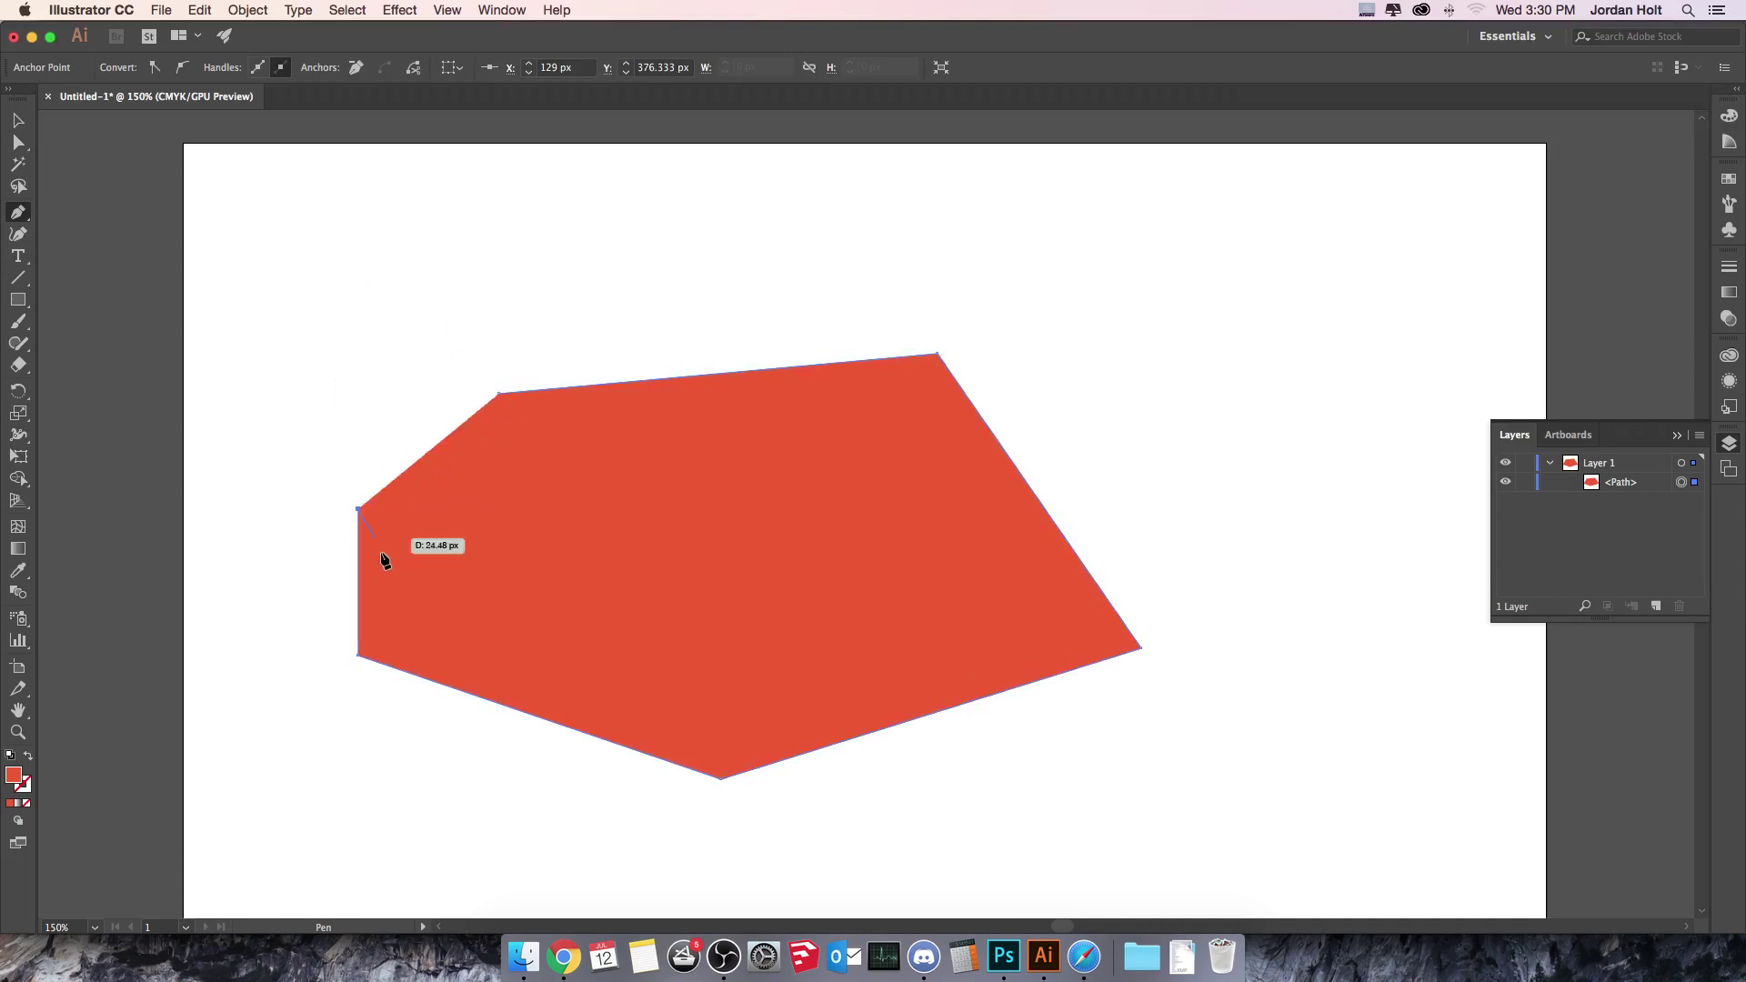
click(499, 395)
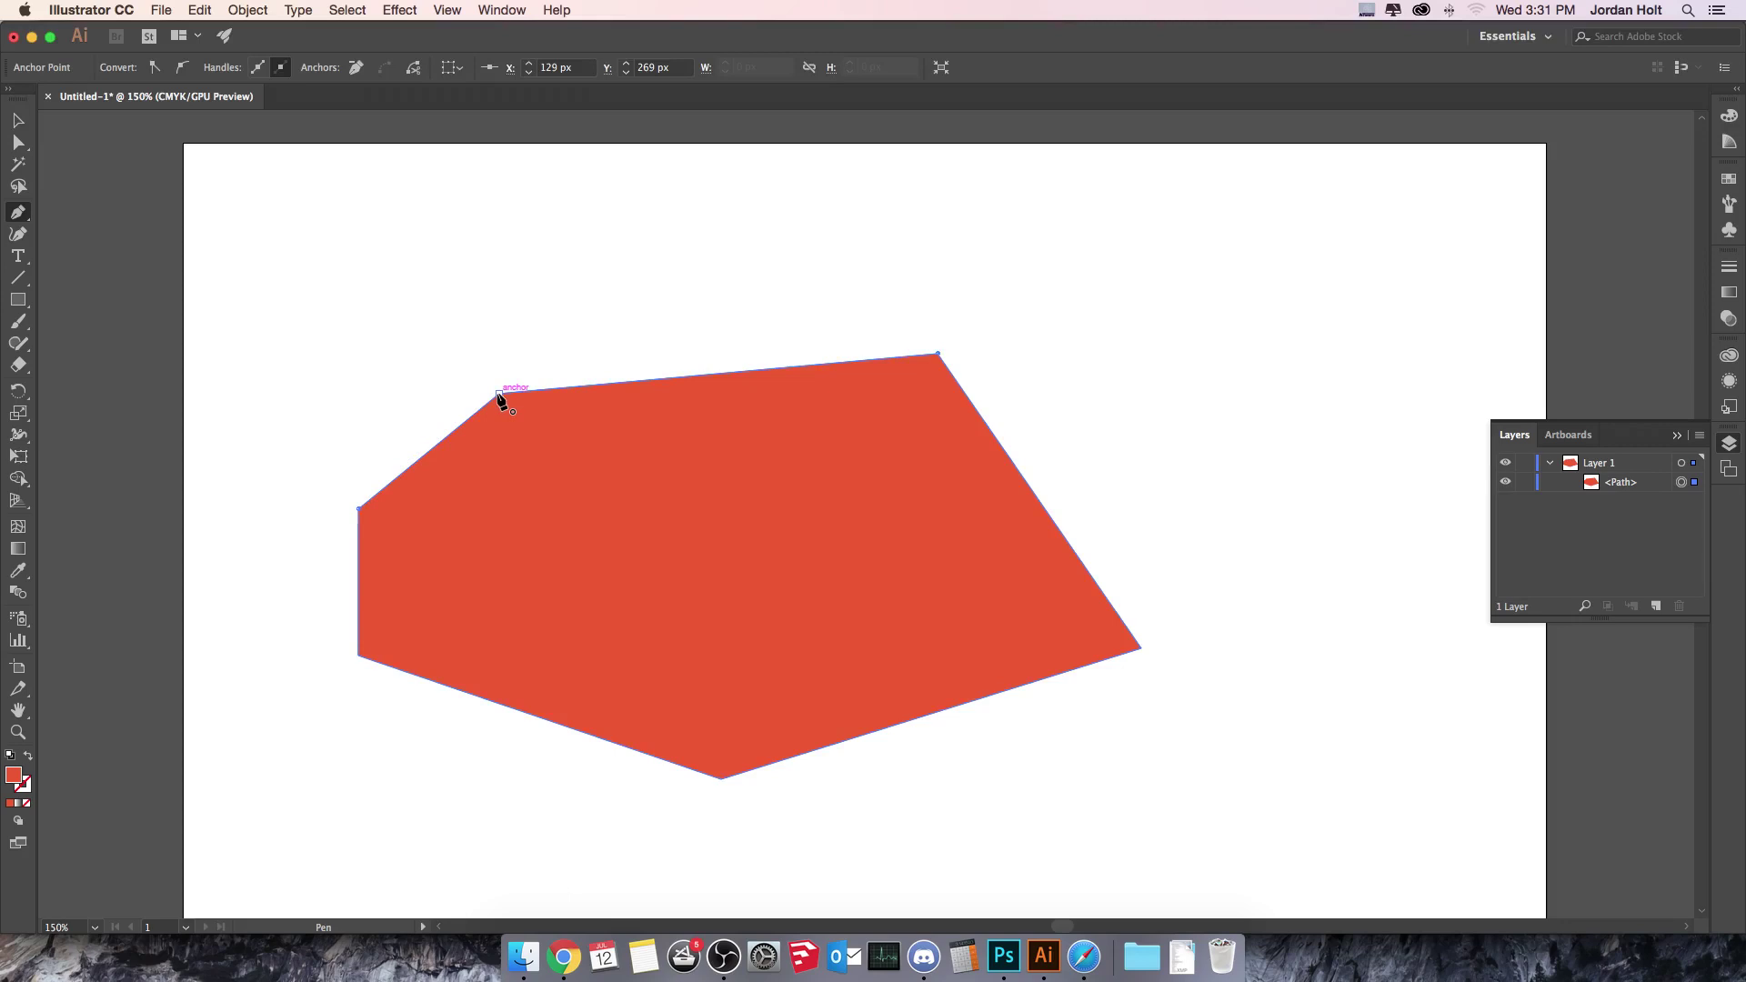
click(20, 122)
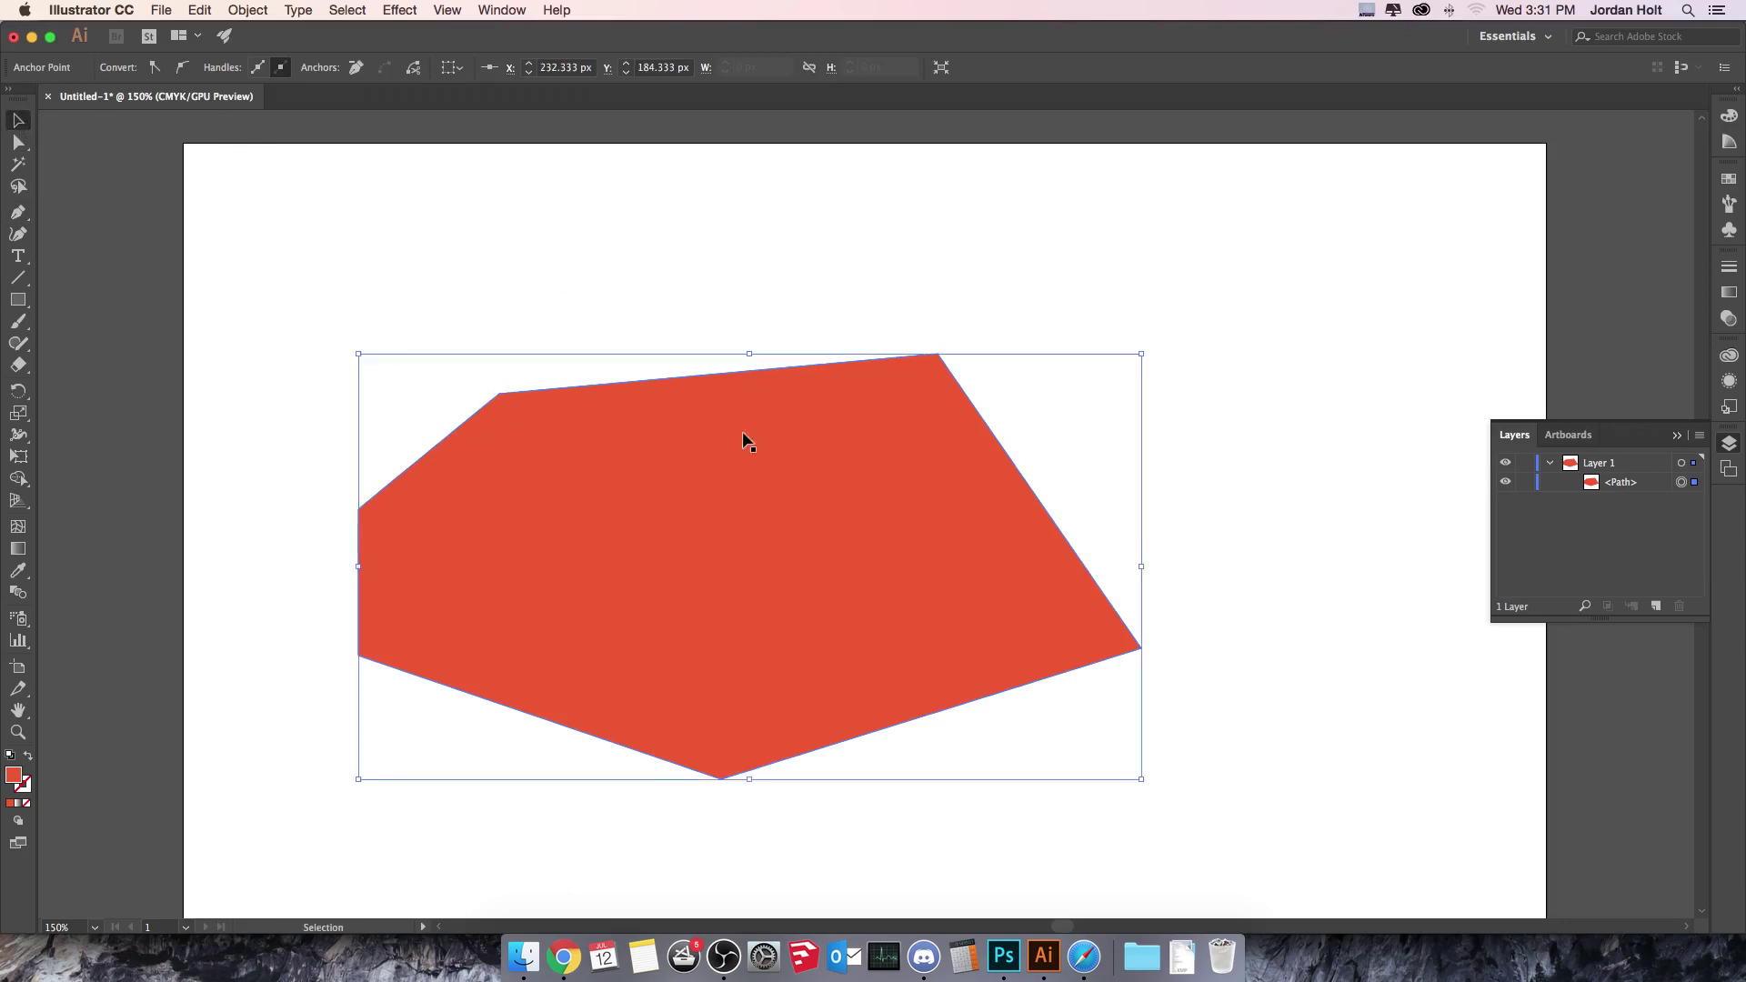
drag(745, 441, 983, 457)
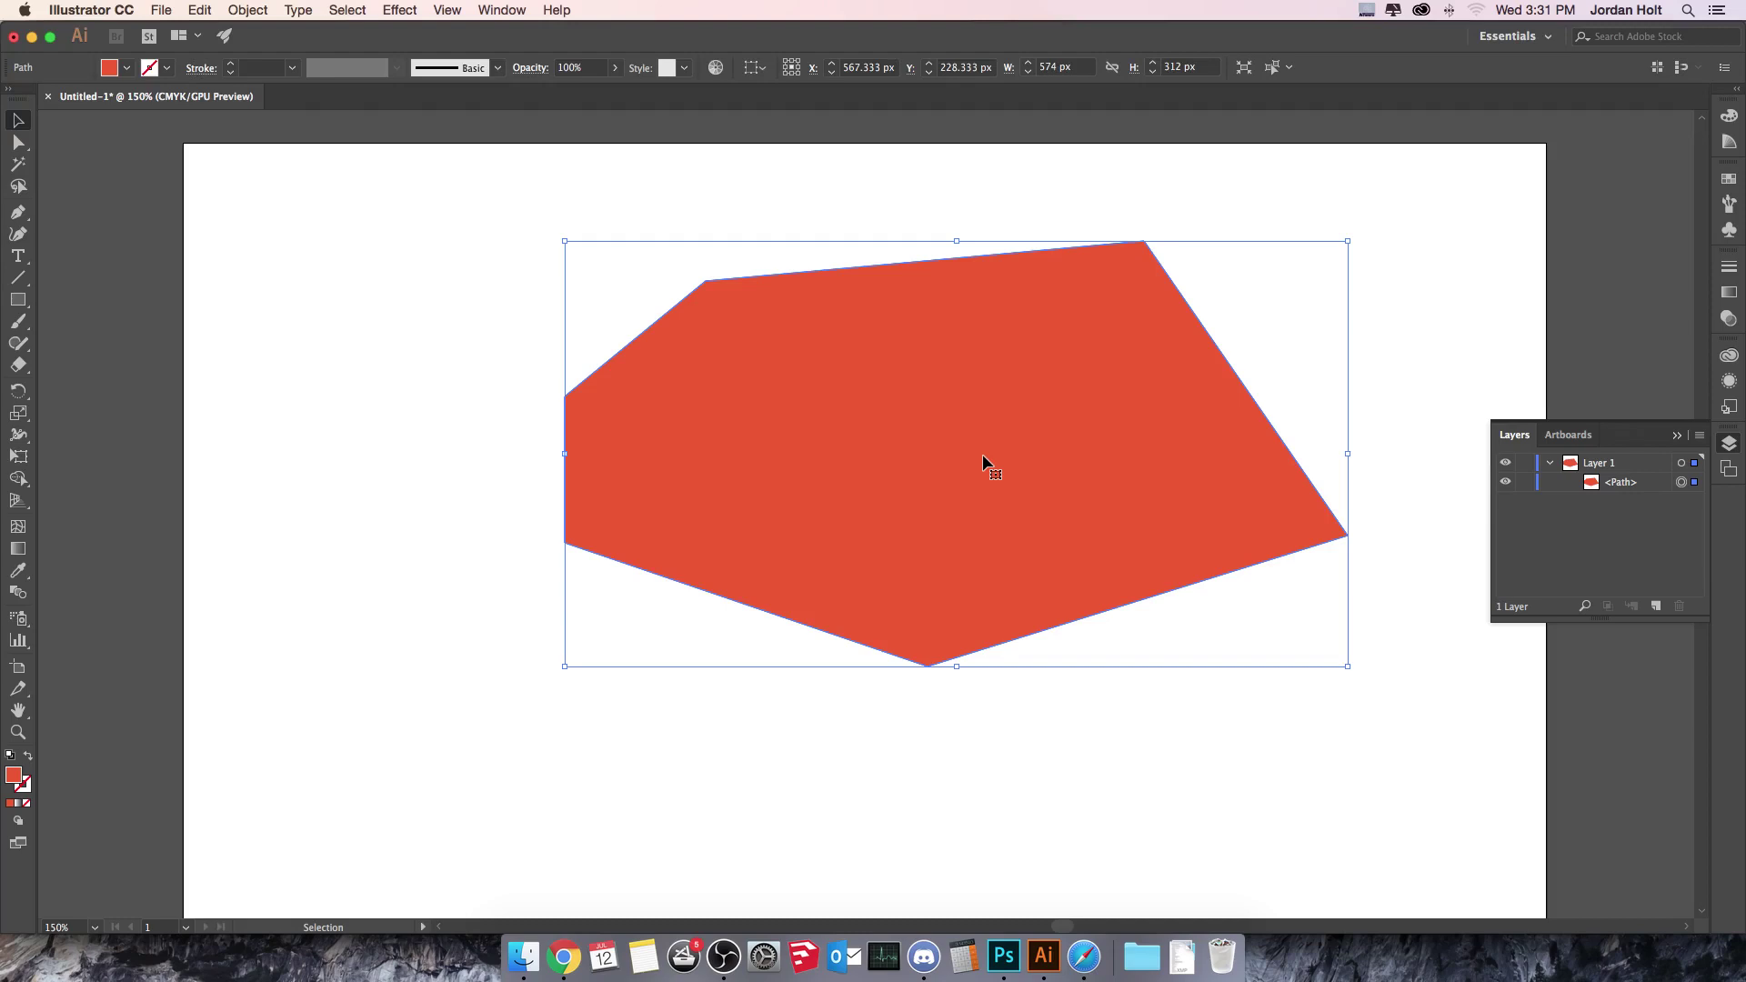
key(Delete)
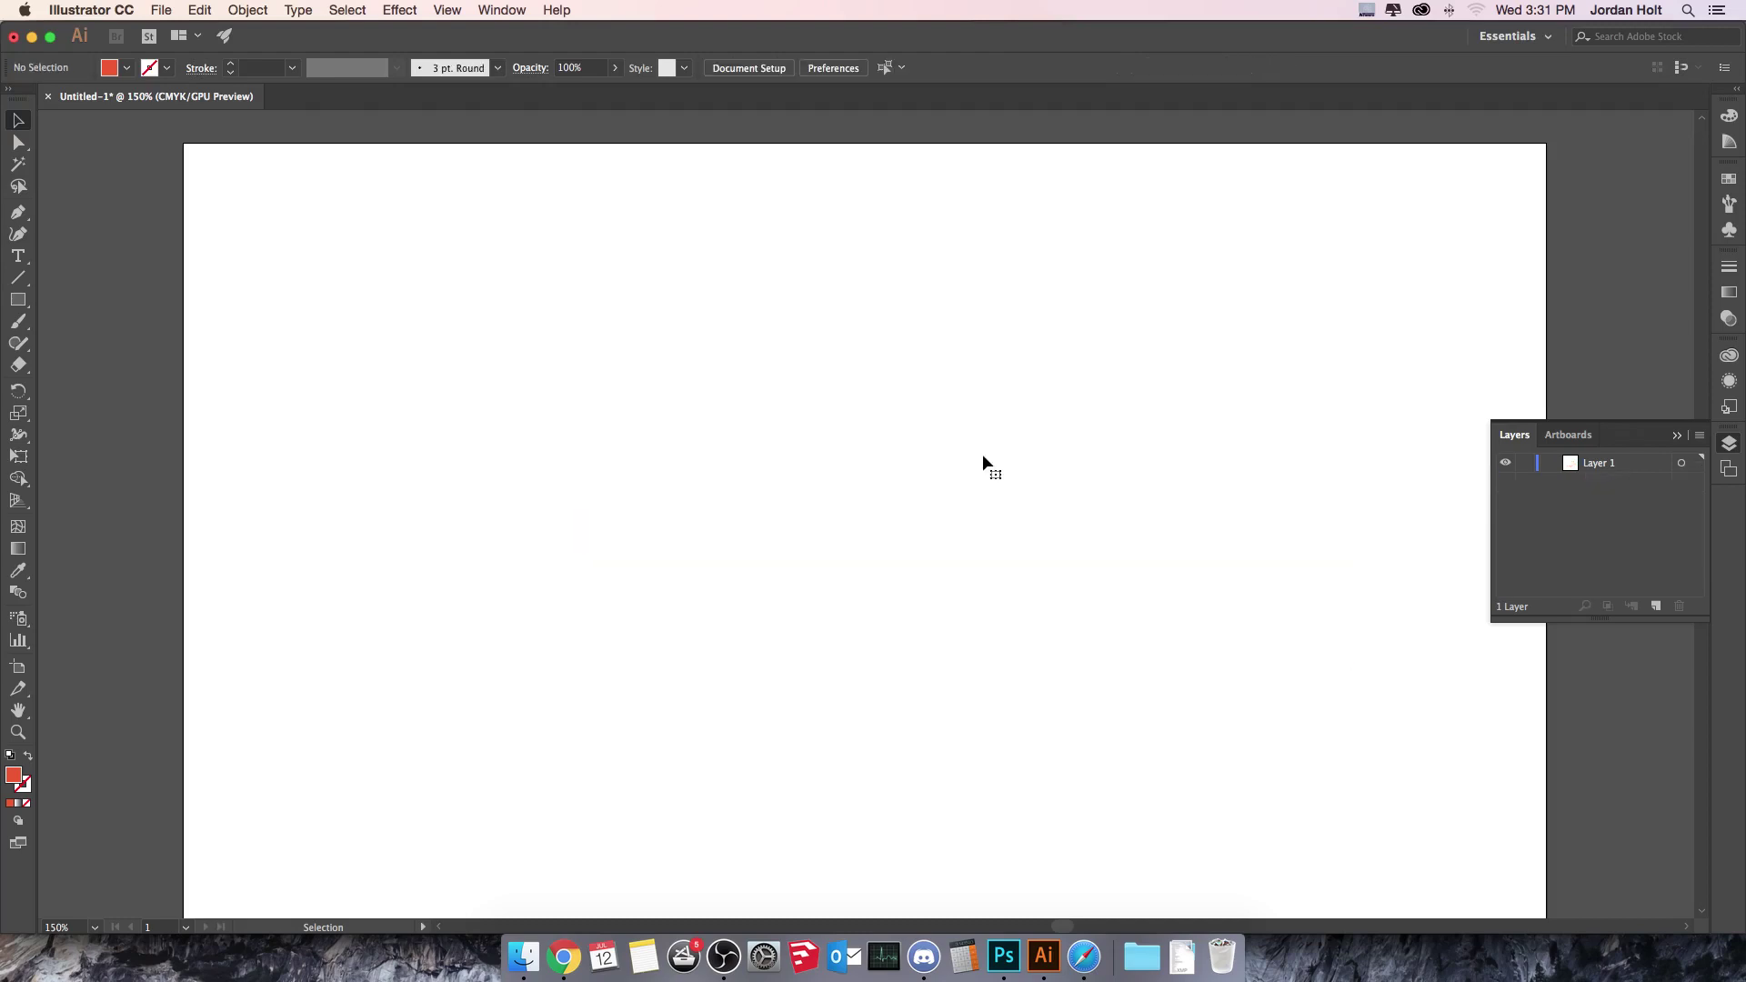
click(19, 213)
click(483, 383)
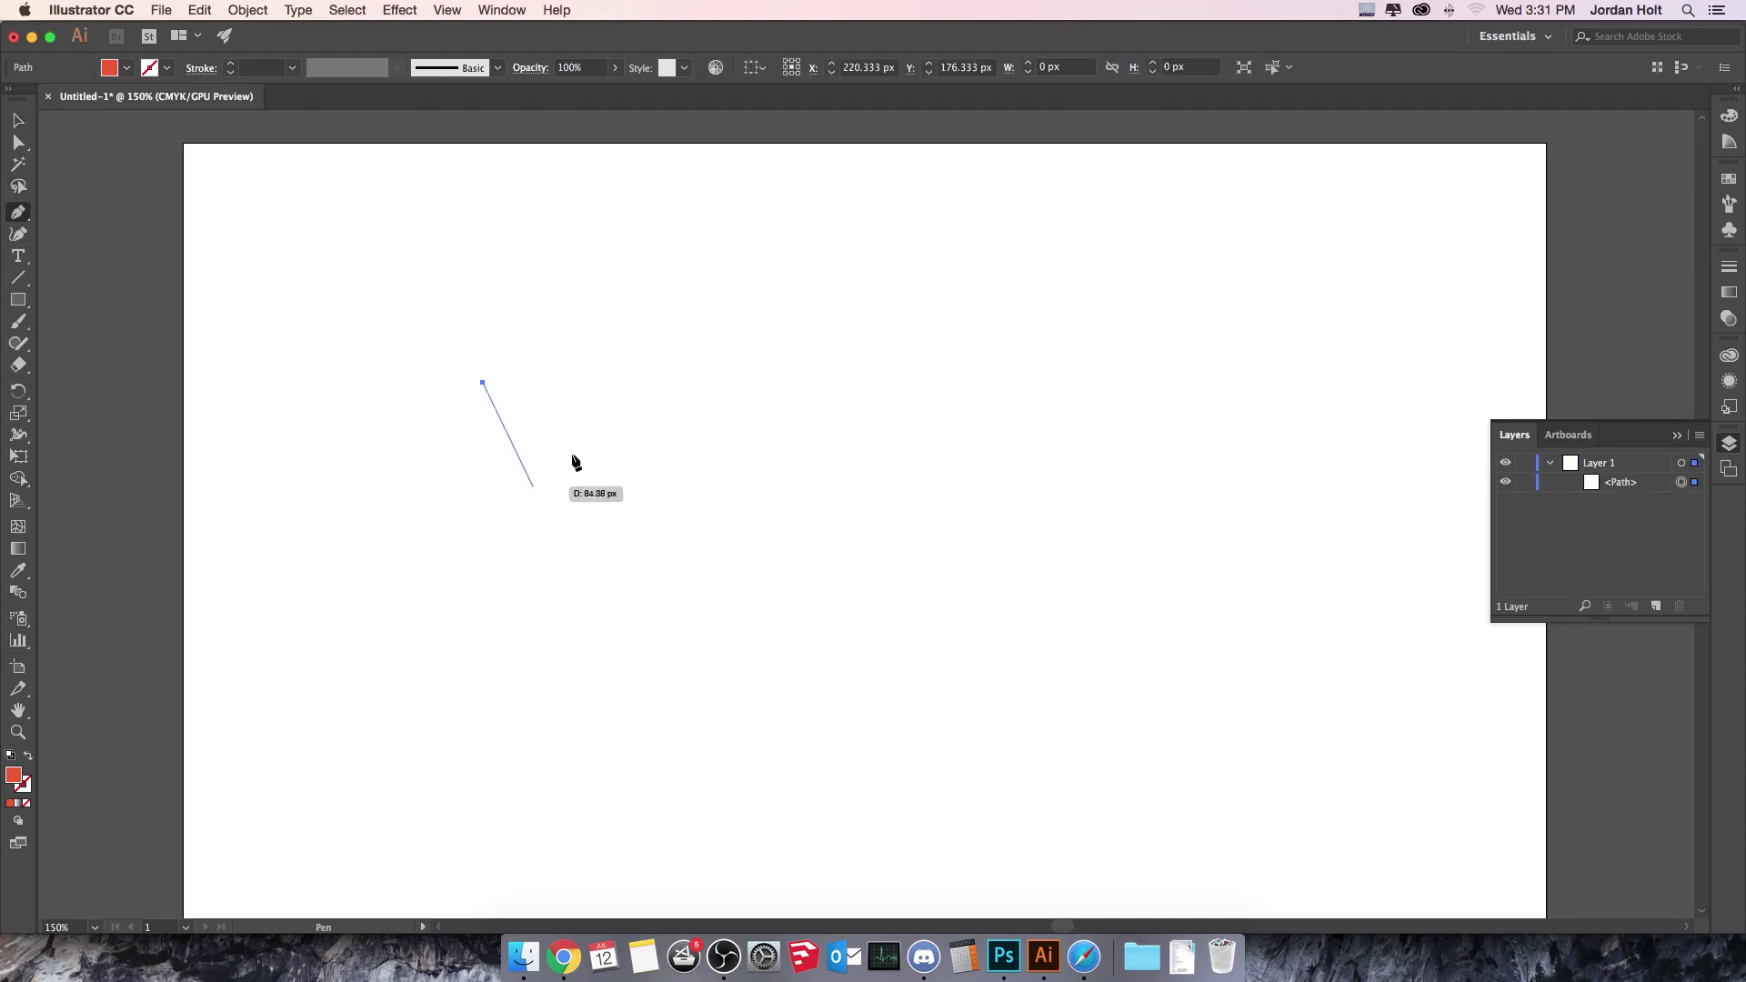
drag(1014, 279, 1238, 472)
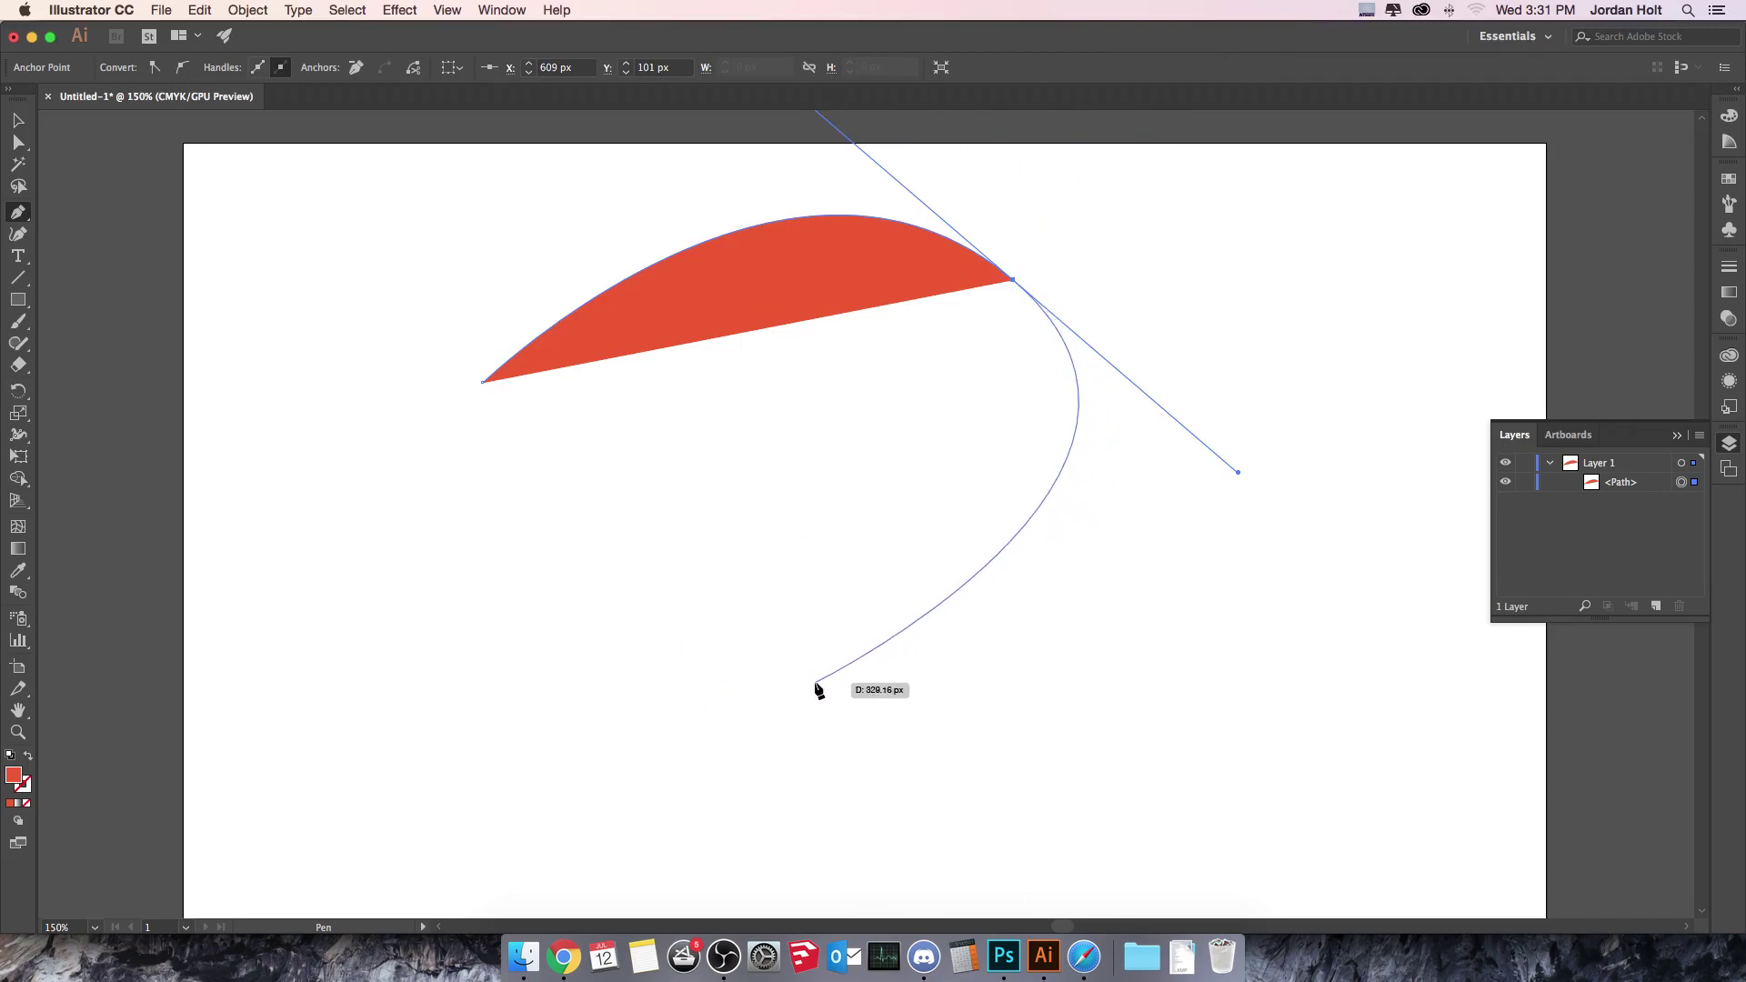
drag(719, 648, 780, 876)
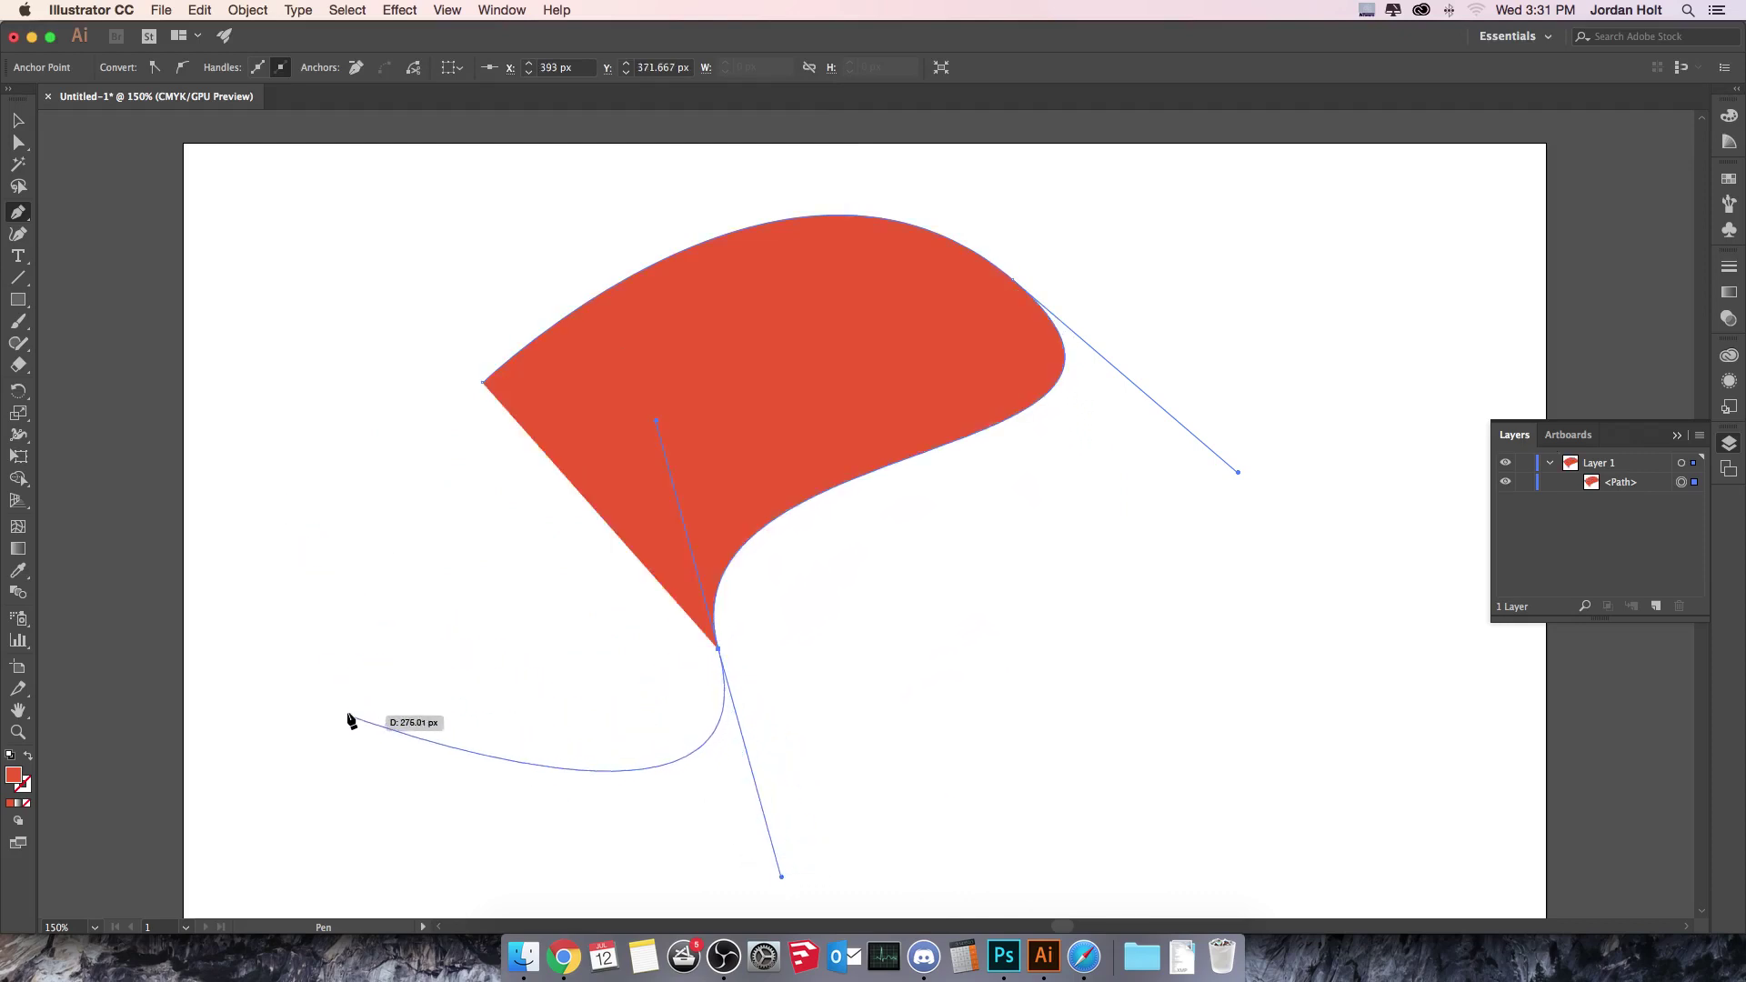
drag(351, 716, 290, 491)
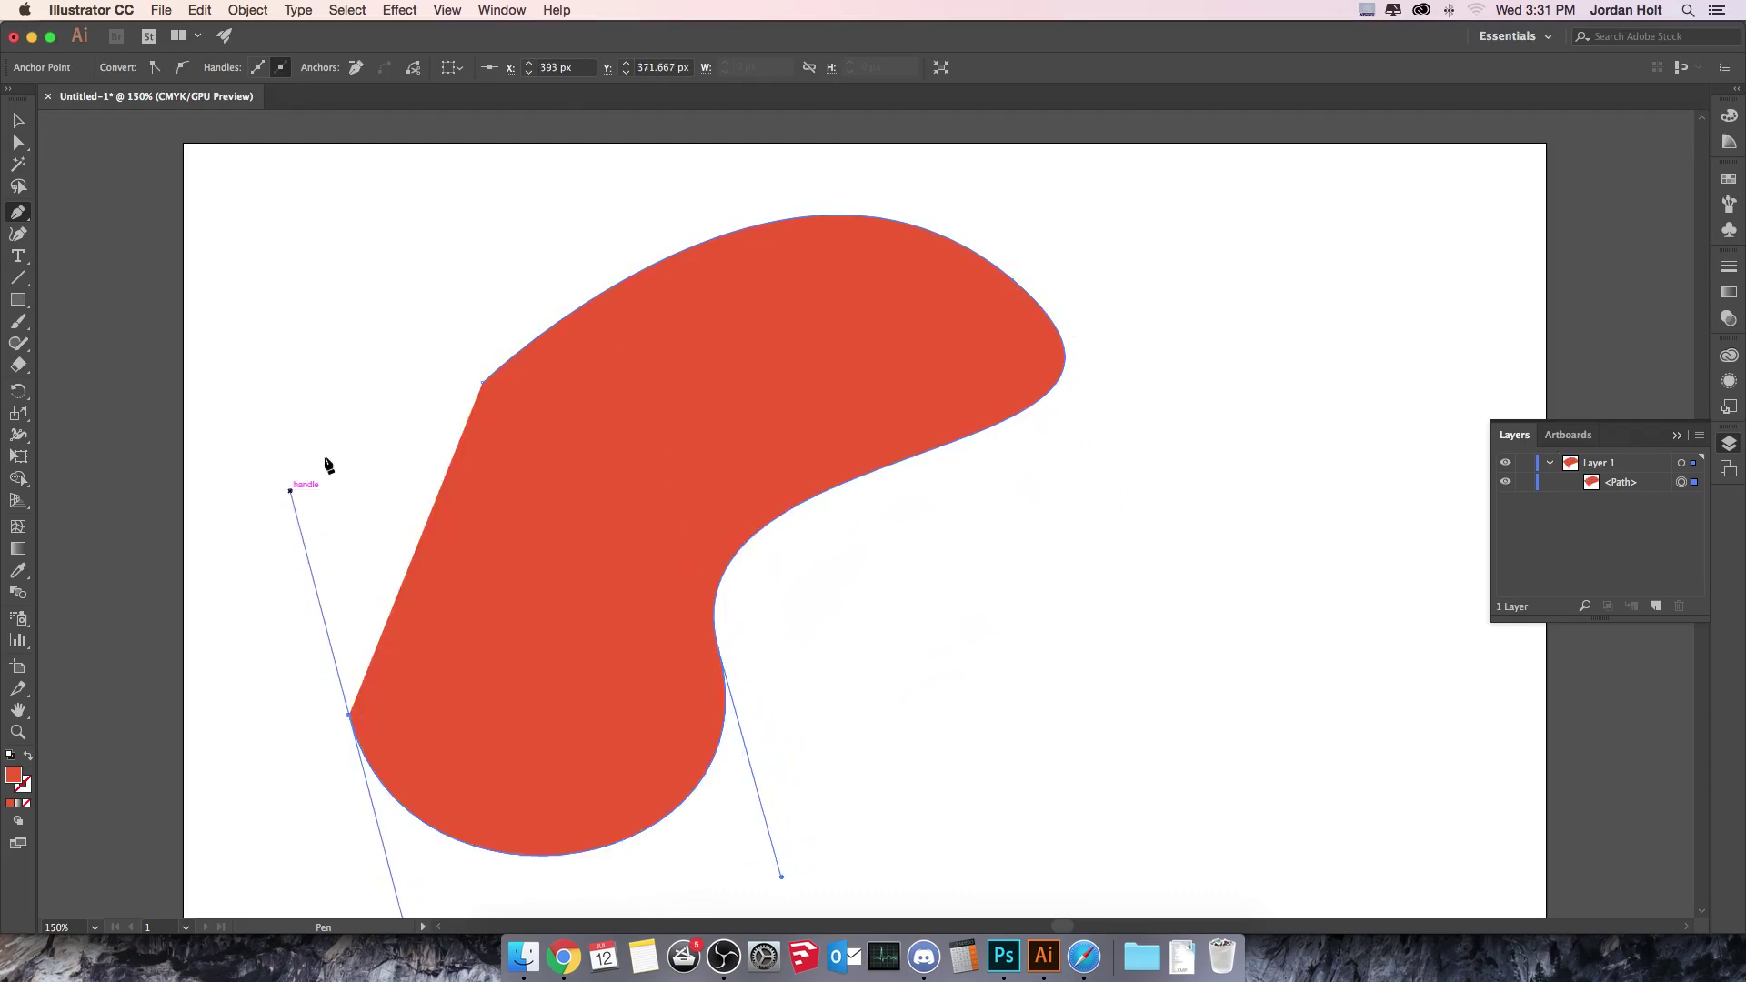
click(482, 381)
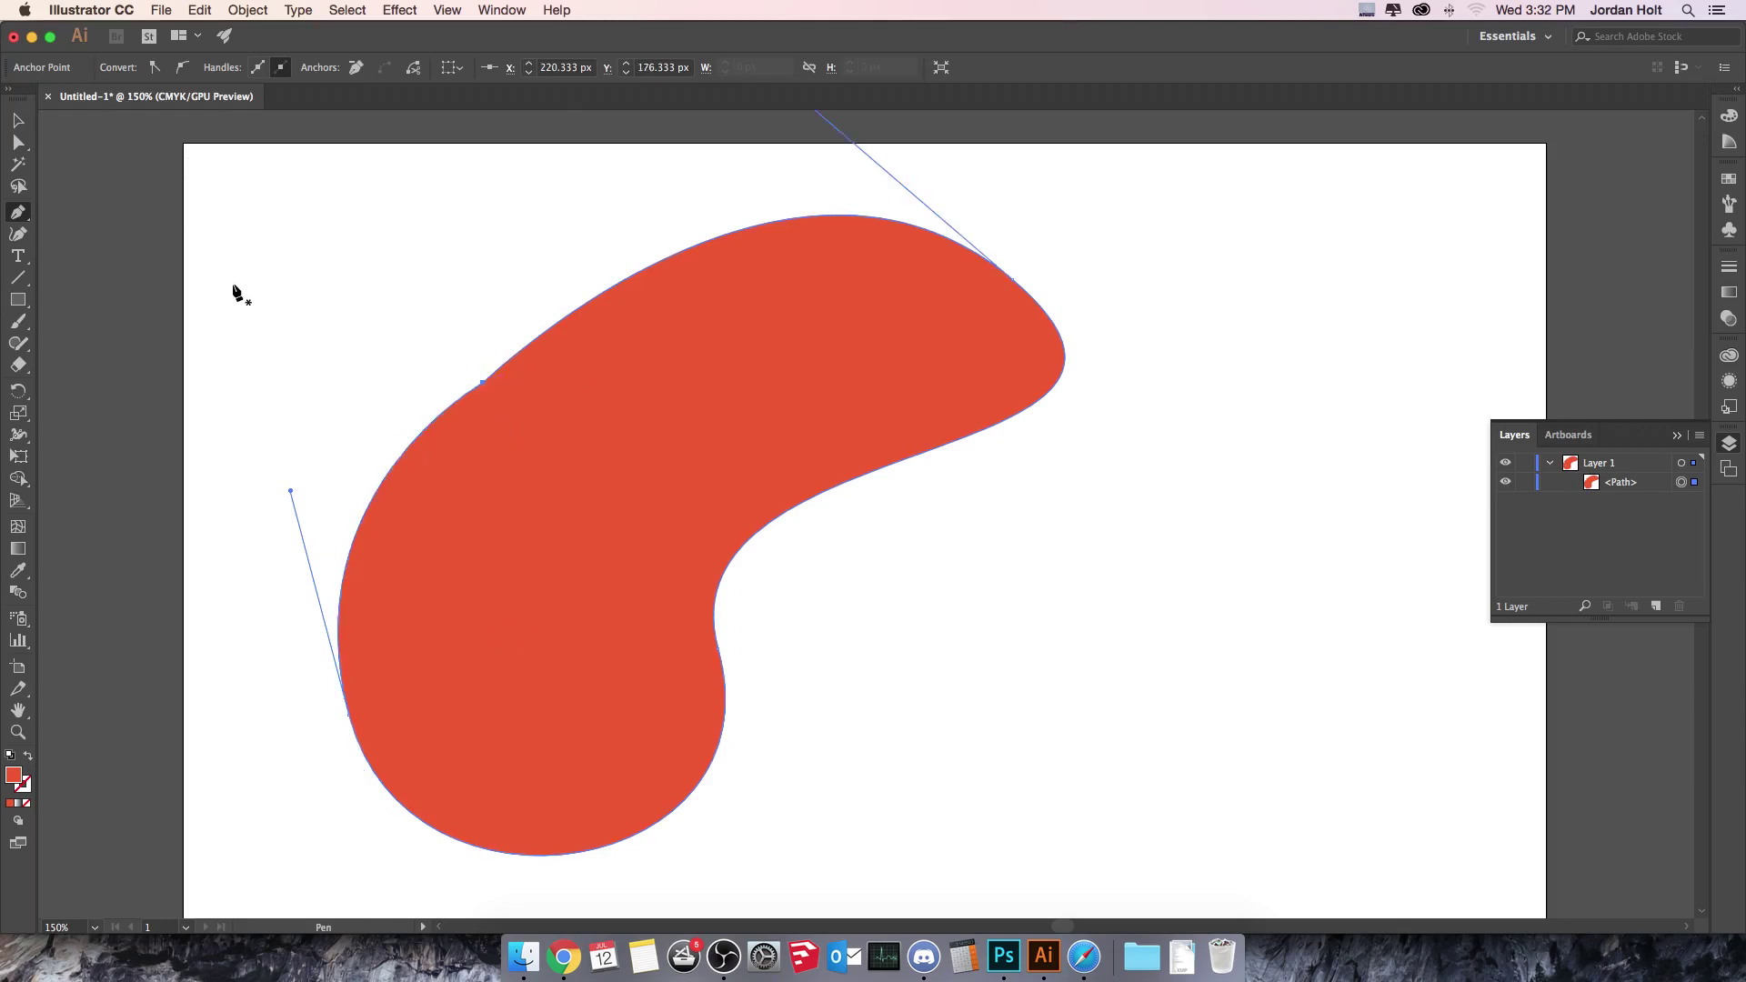
click(18, 120)
click(806, 341)
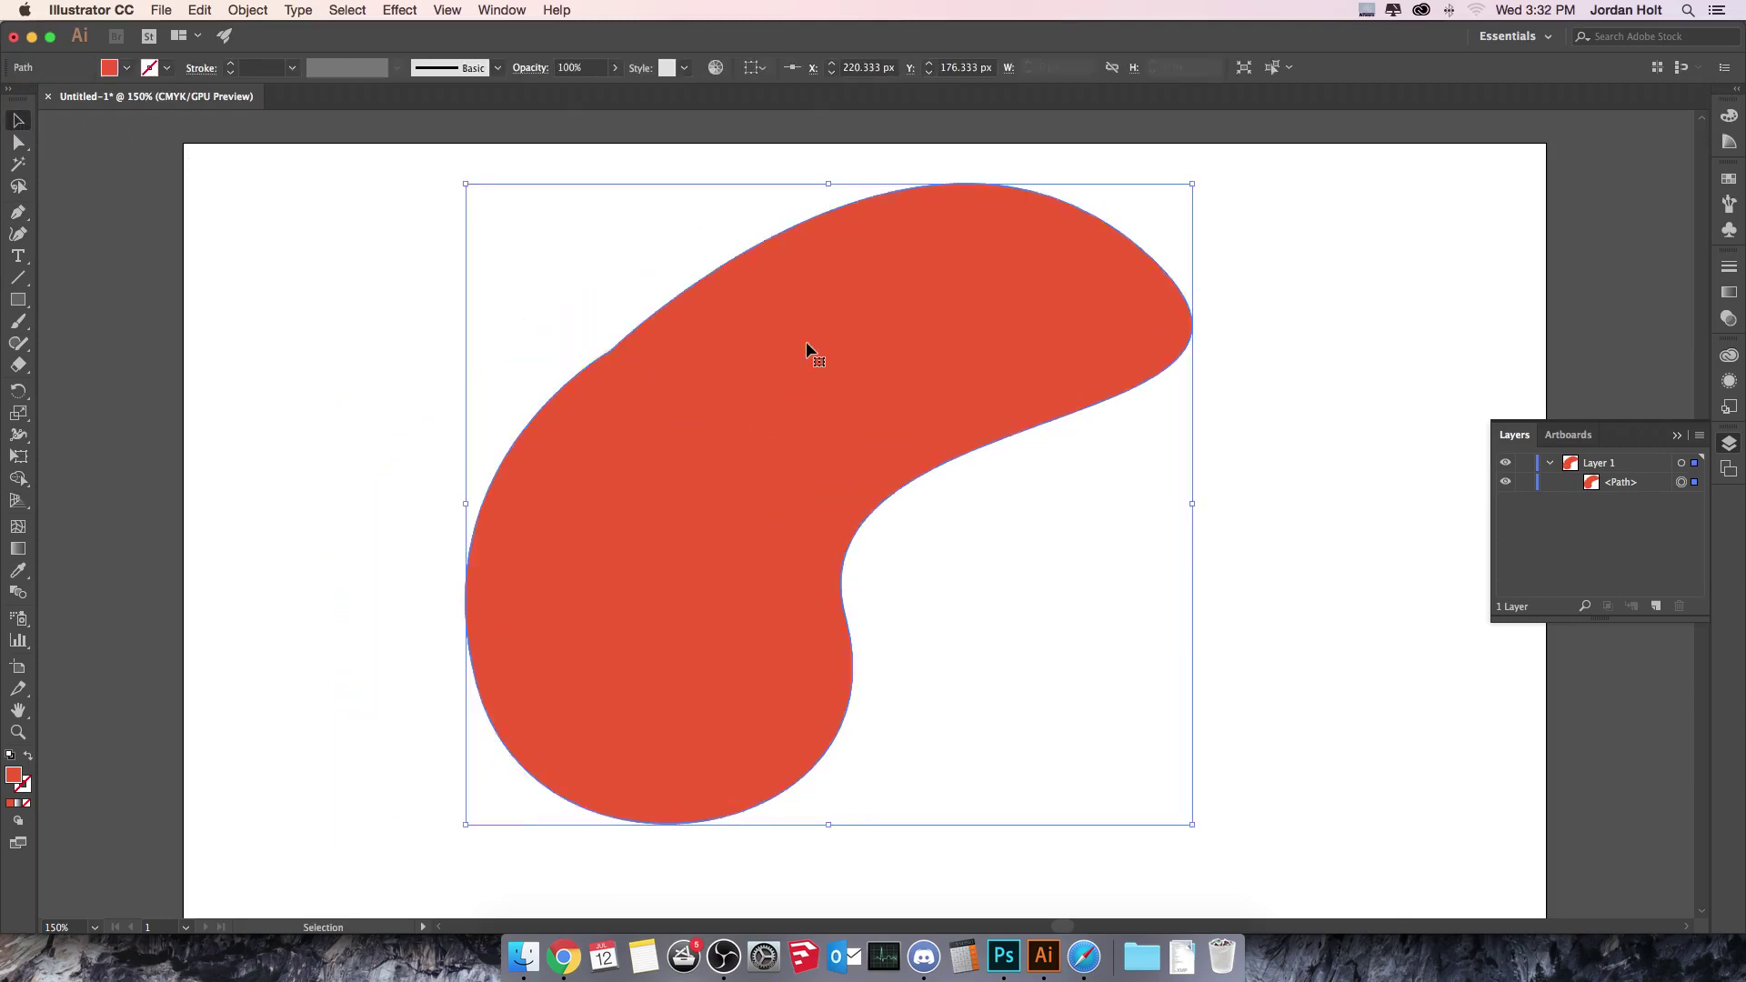
key(Delete)
- Draw a closed curved red shape with the Pen tool using four dragged smooth anchors
click(18, 210)
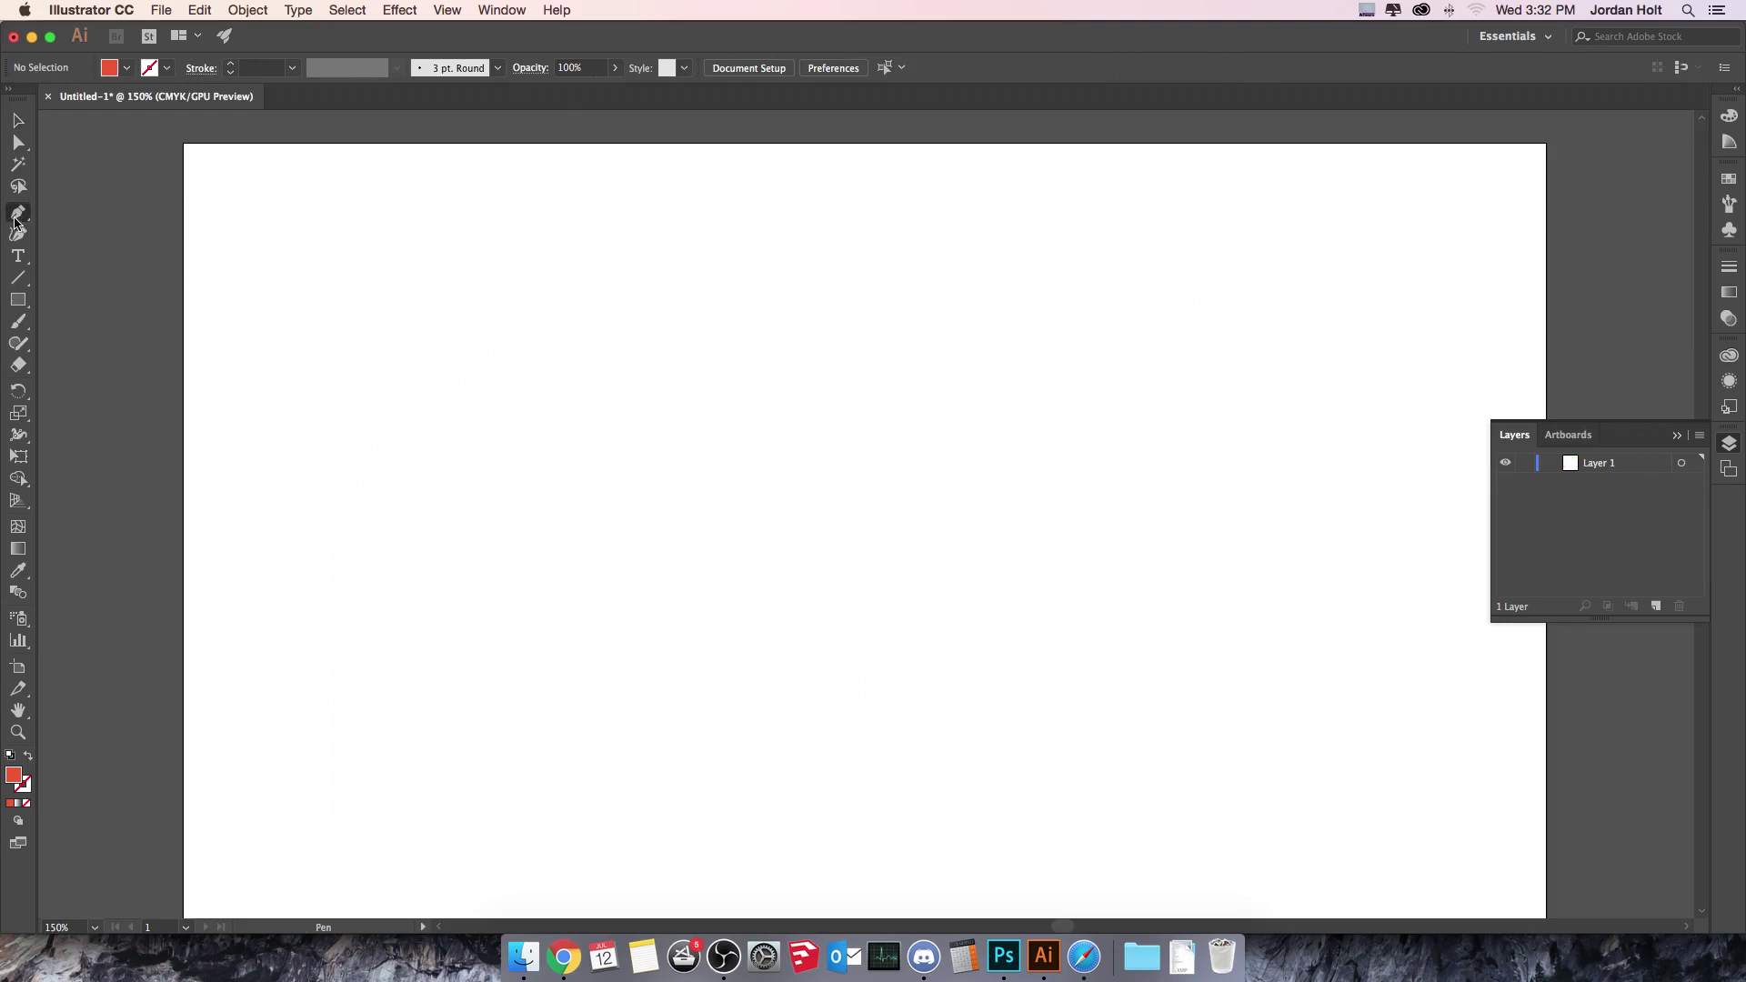
drag(534, 355, 895, 260)
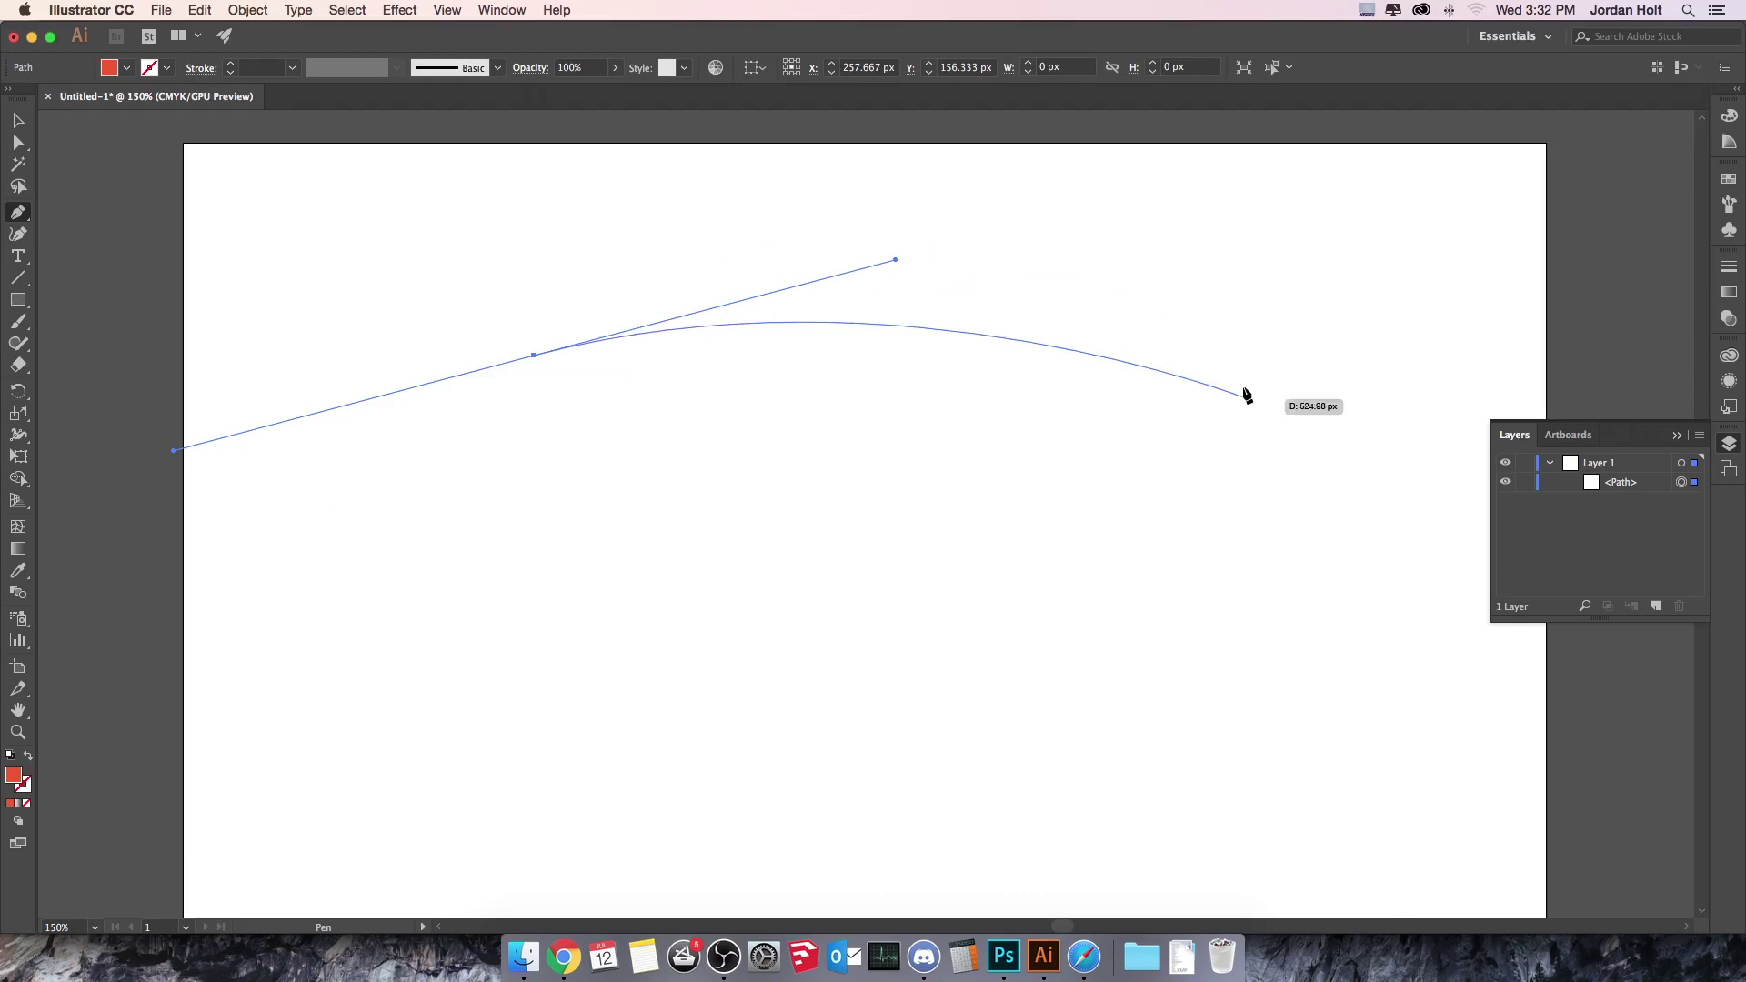
drag(1214, 299, 1337, 427)
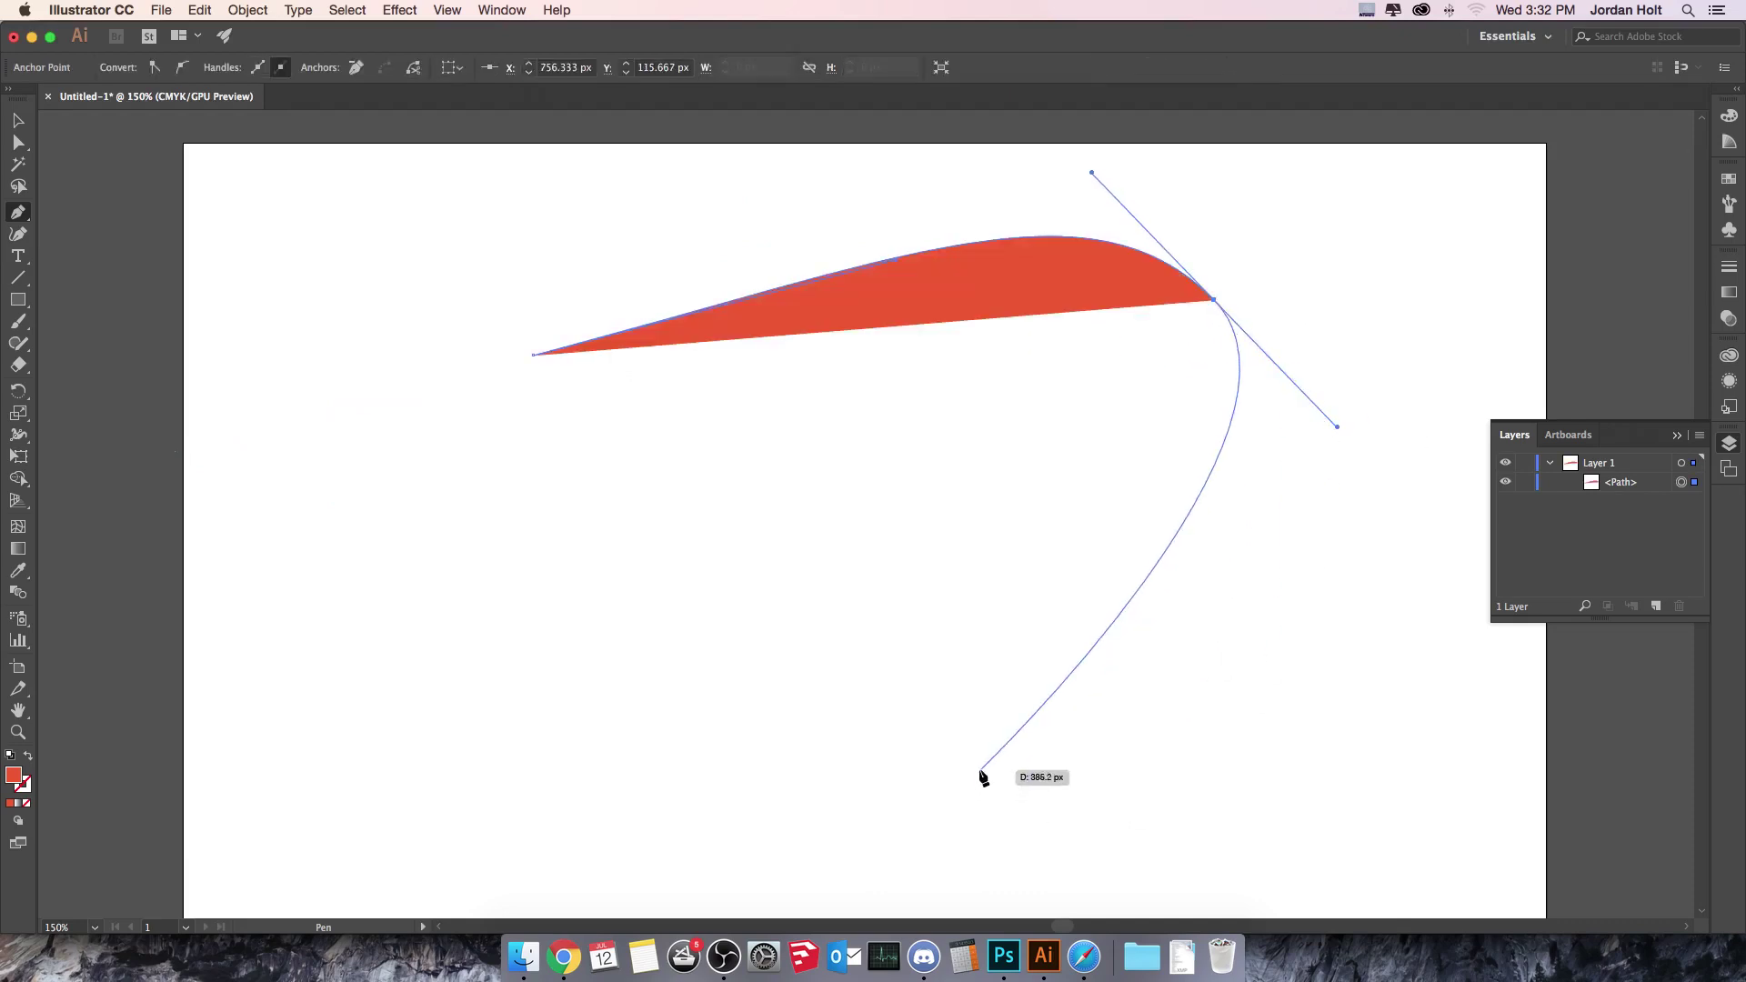
drag(978, 770, 627, 738)
drag(282, 497, 463, 313)
click(537, 356)
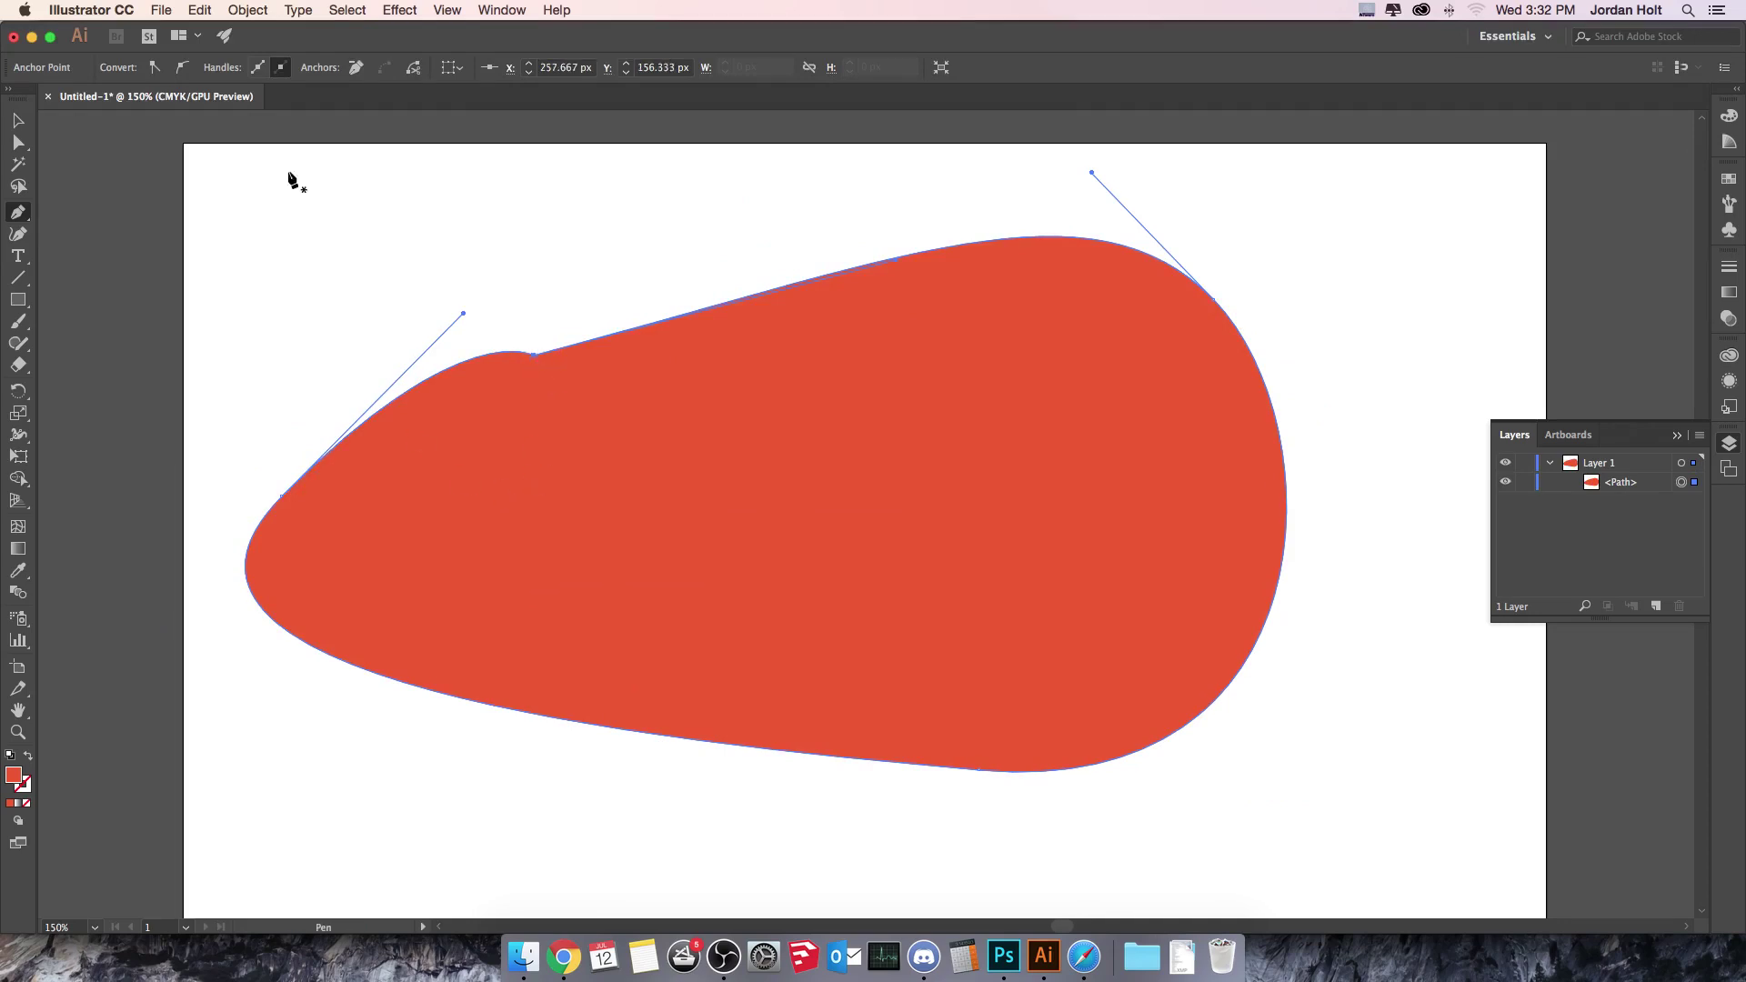
- Select the curved shape, nudge it up and right, then delete it
click(17, 120)
drag(937, 540, 992, 449)
key(Delete)
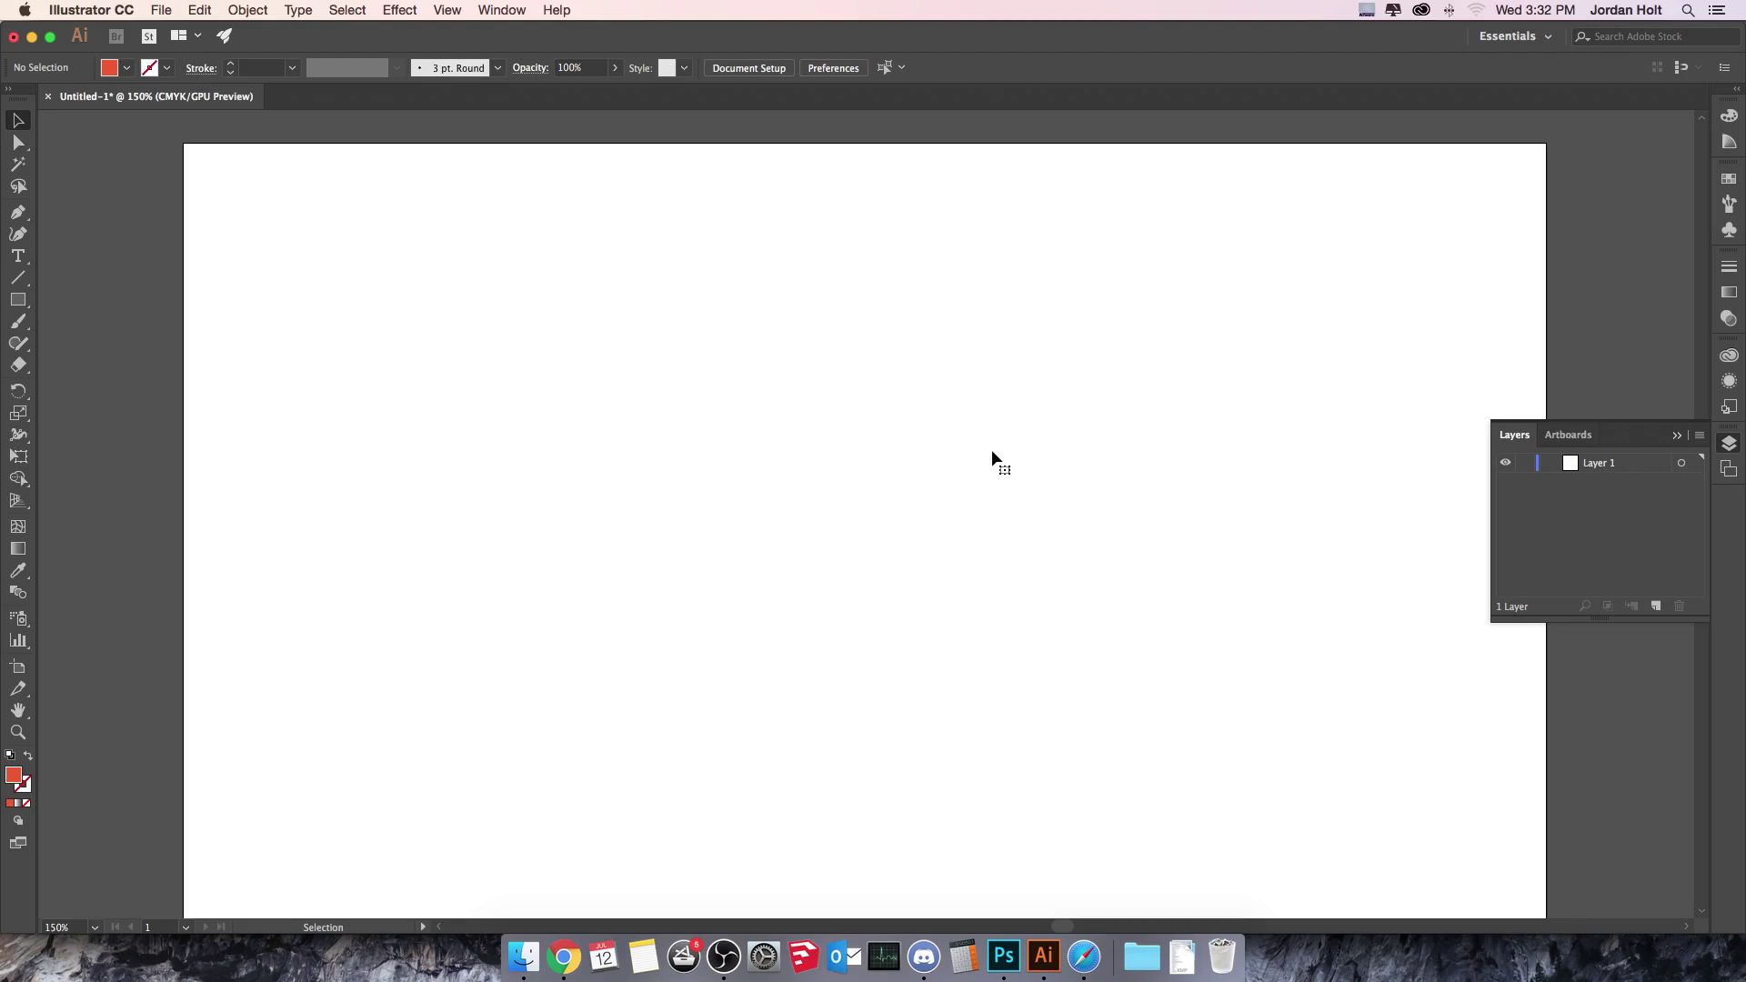
- Start a Pen path with a curved segment, then straight corners downward and to the lower right
click(17, 211)
click(1001, 312)
drag(638, 414, 472, 527)
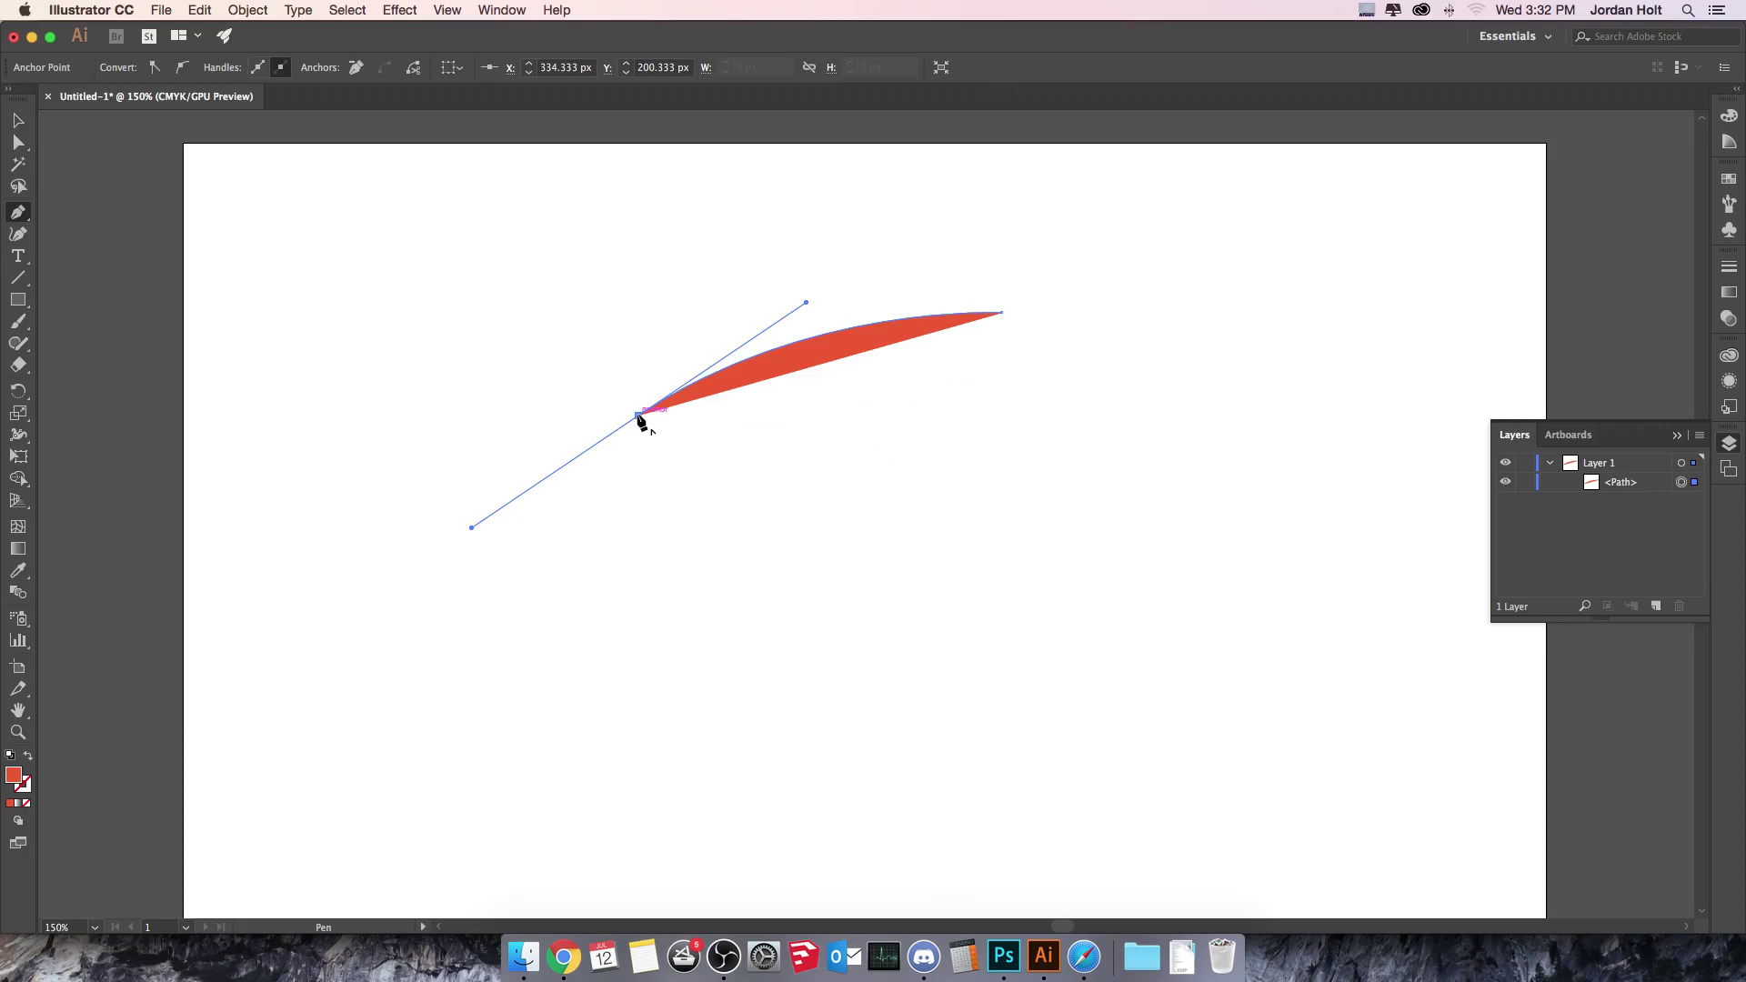
drag(639, 416, 639, 461)
click(638, 460)
click(1025, 557)
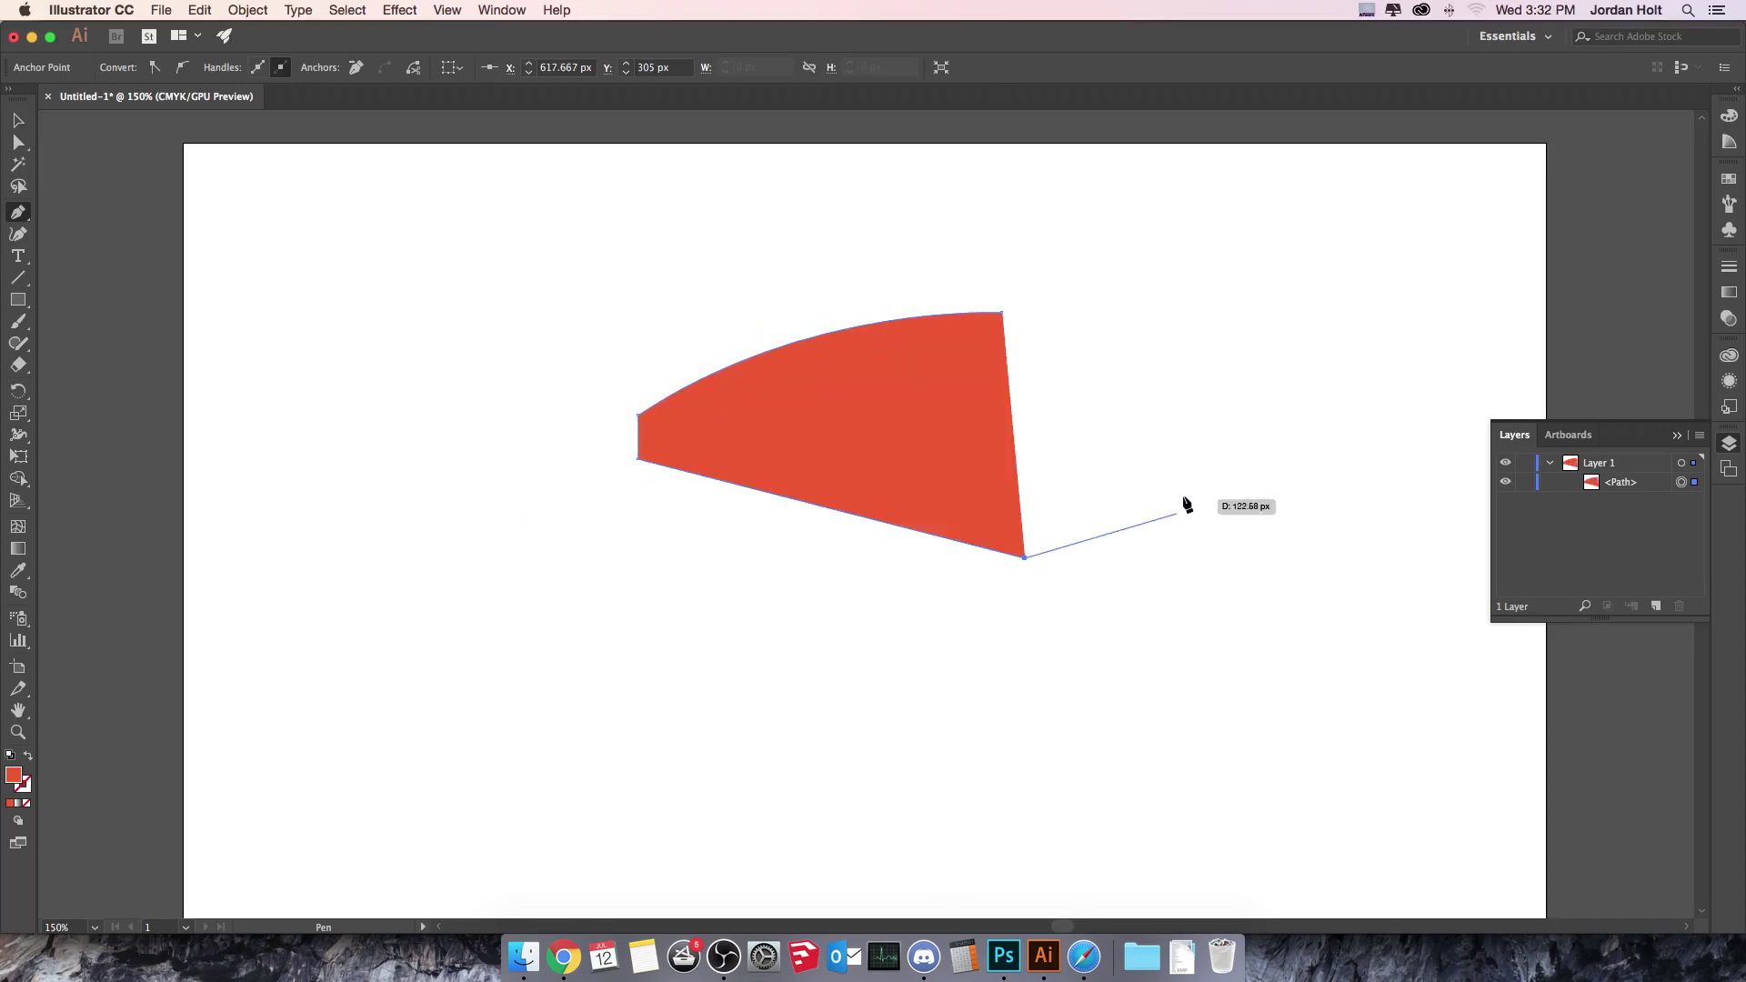
- Curve the right side, upper lobe and top tip, close the path, and move it lower left
drag(1186, 498, 1266, 248)
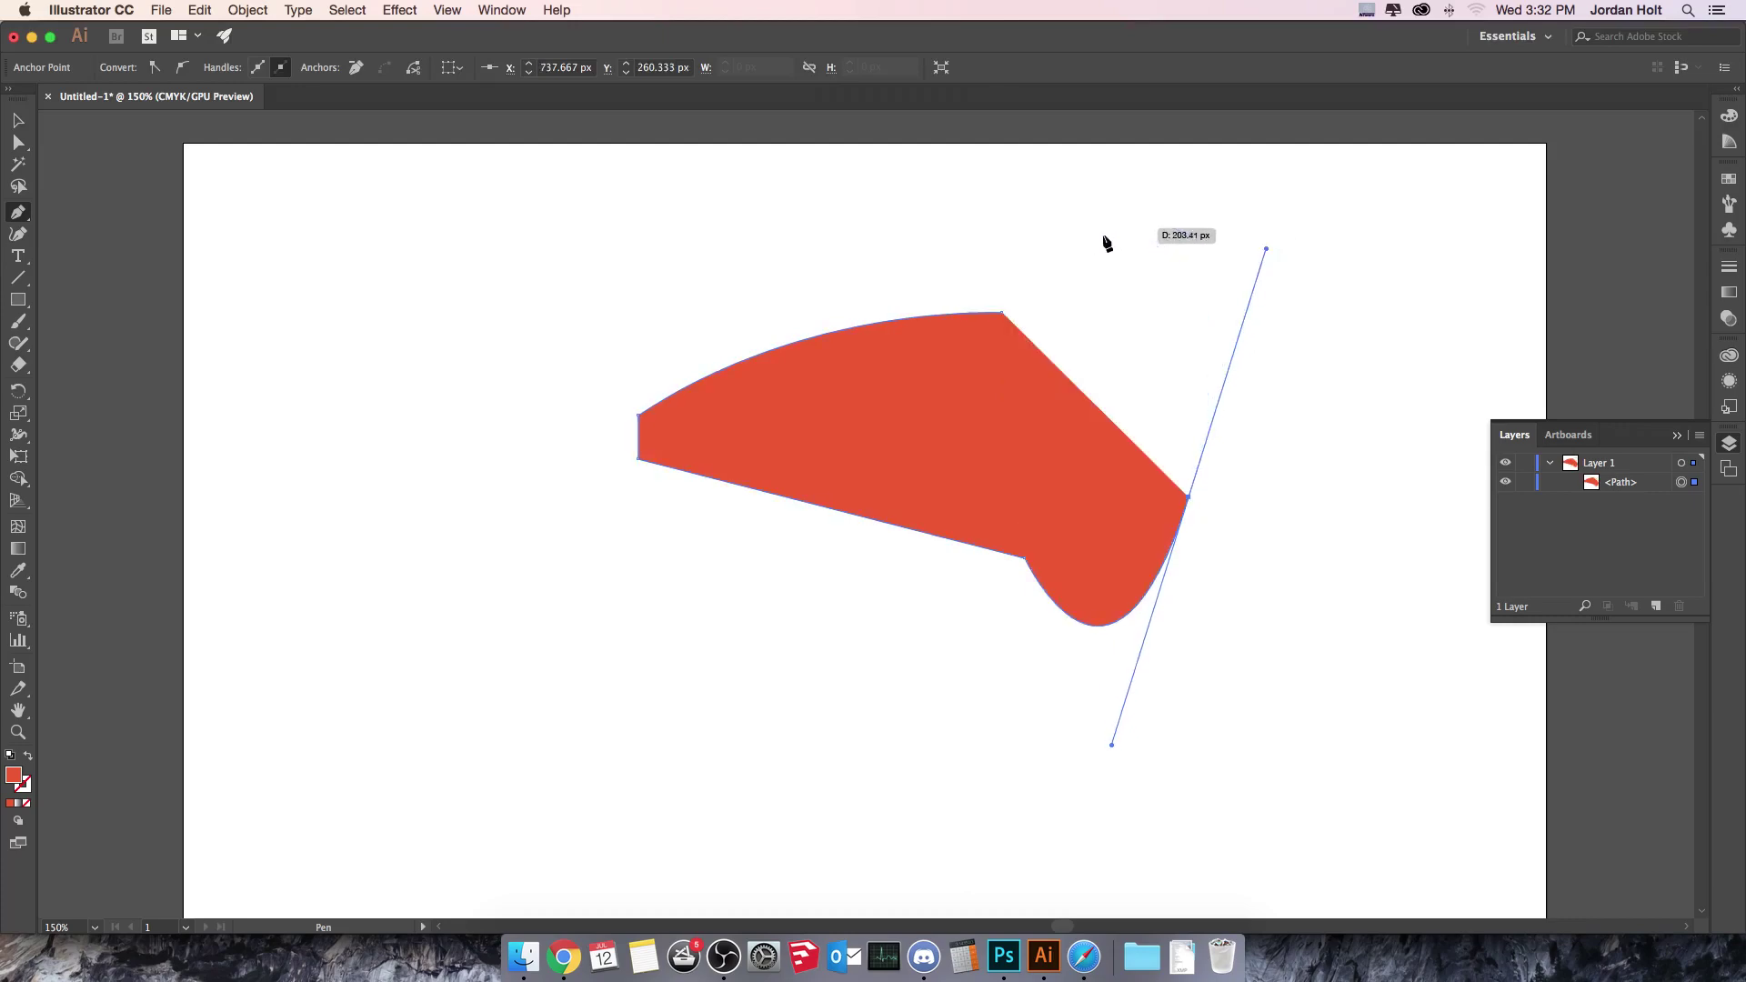
drag(1120, 230, 1035, 293)
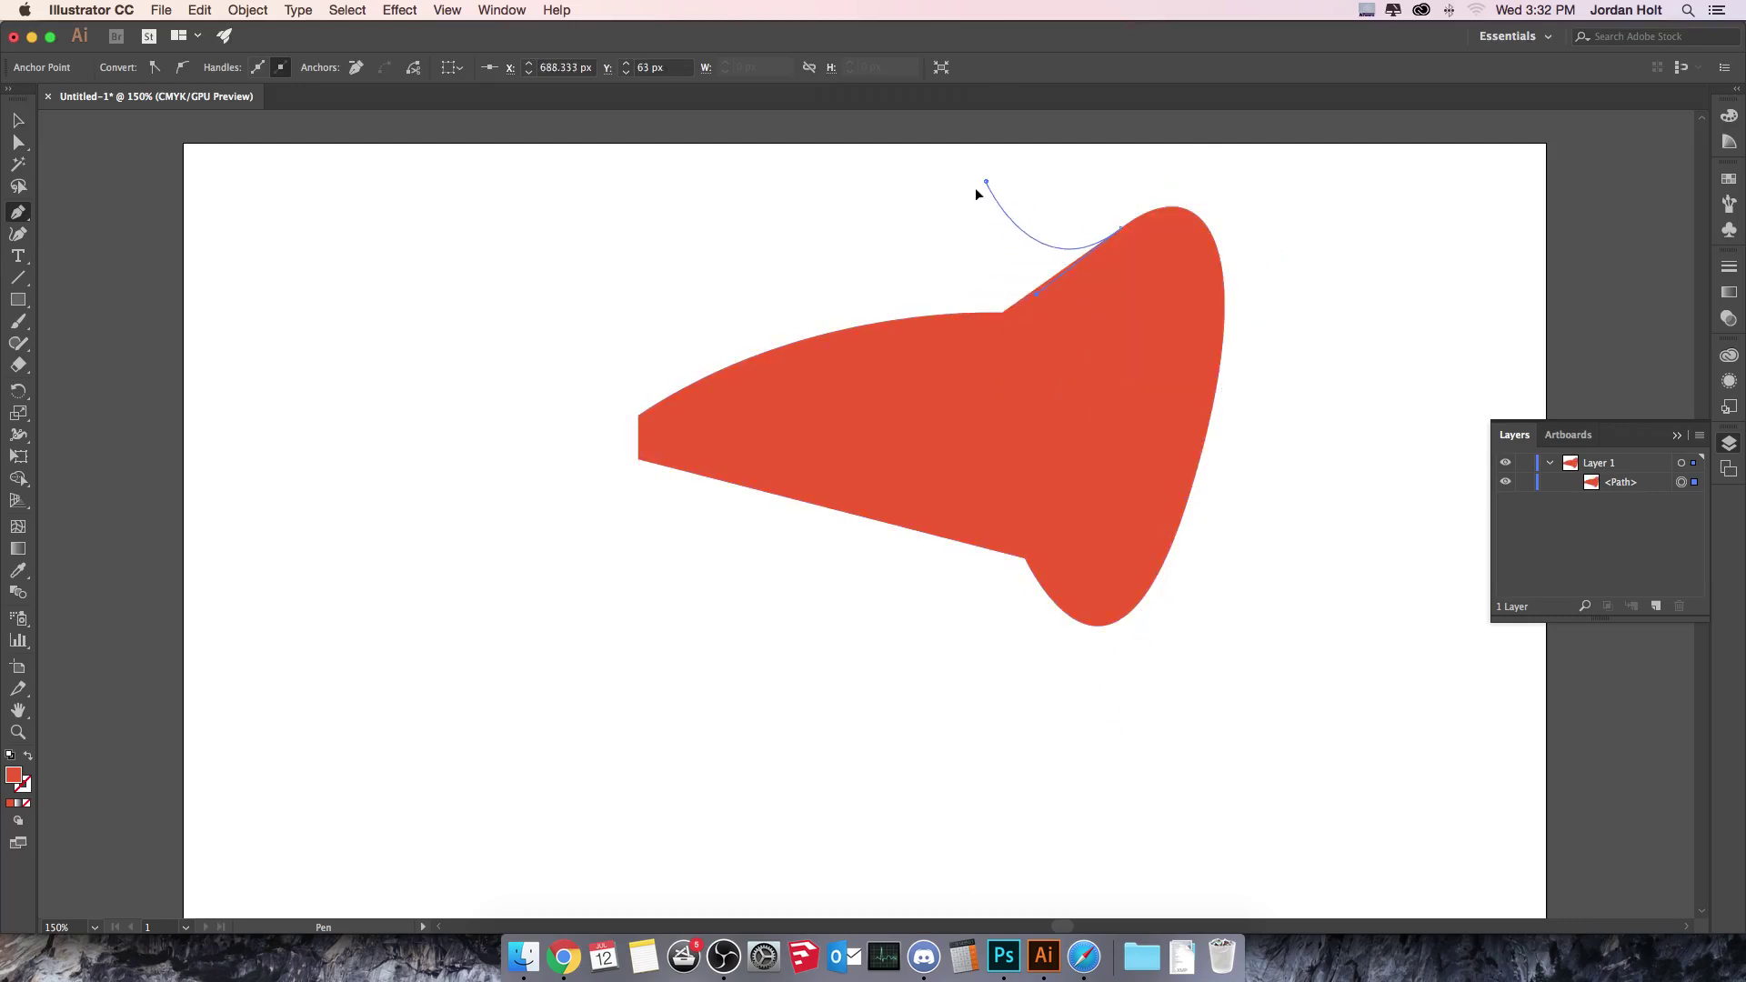
drag(986, 181, 997, 289)
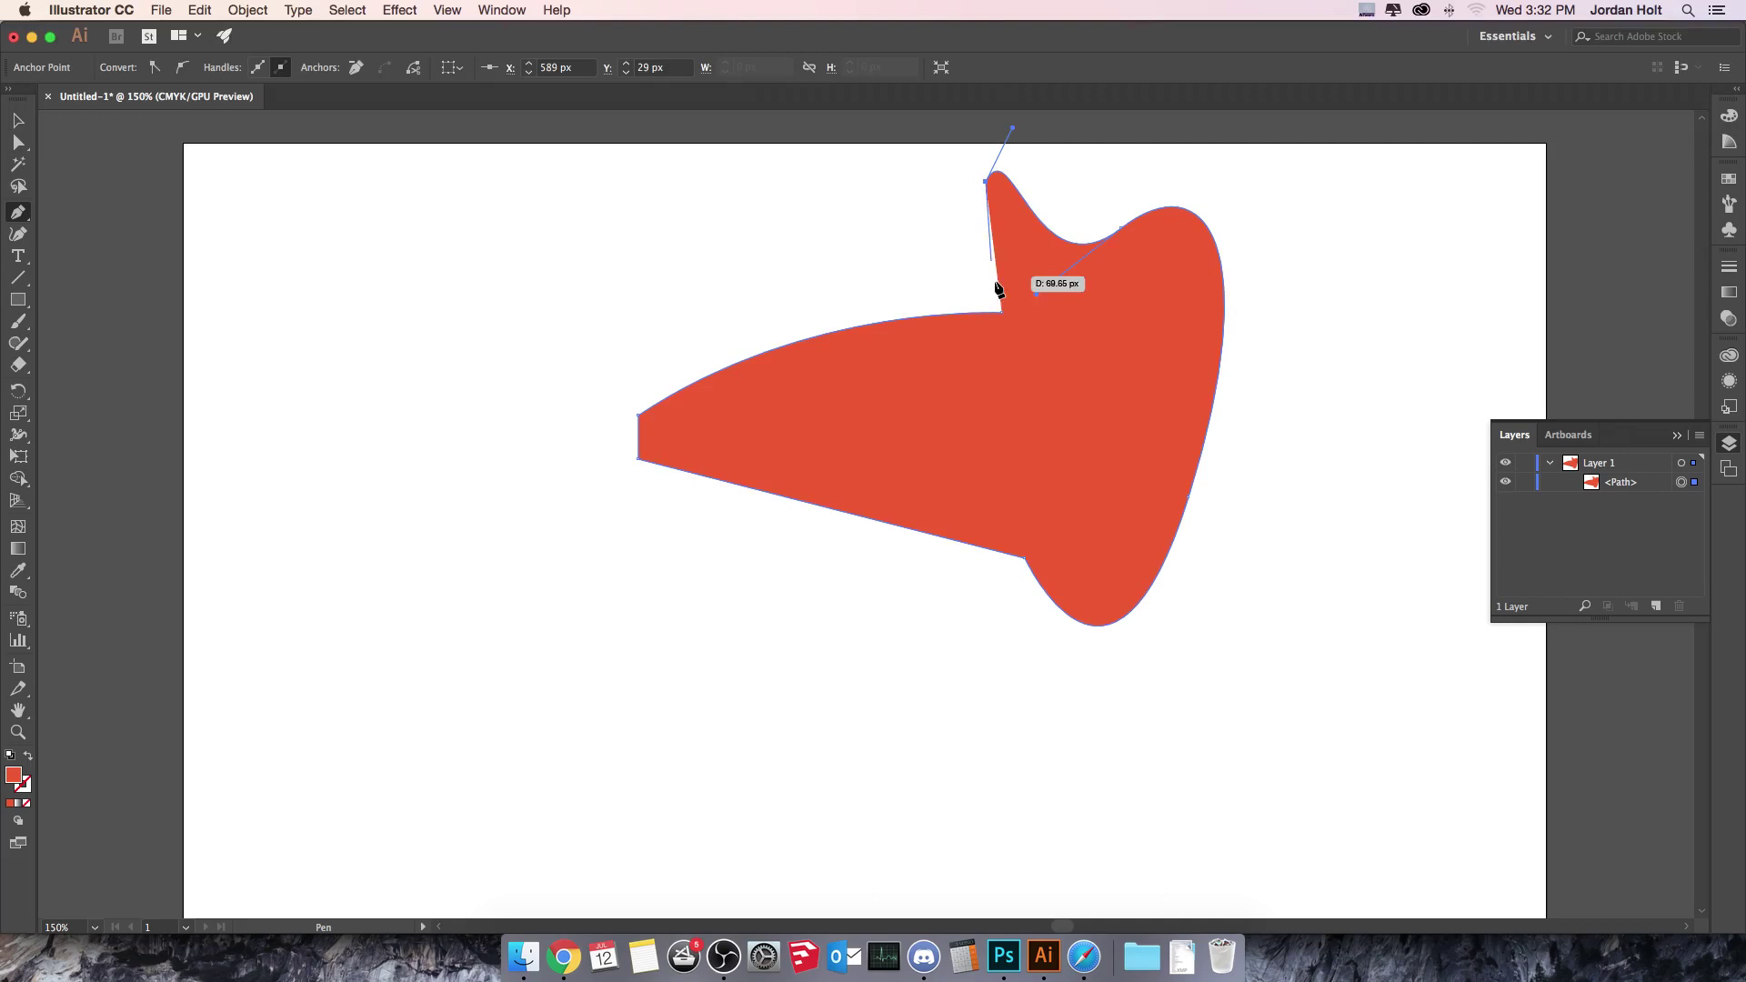
click(1001, 313)
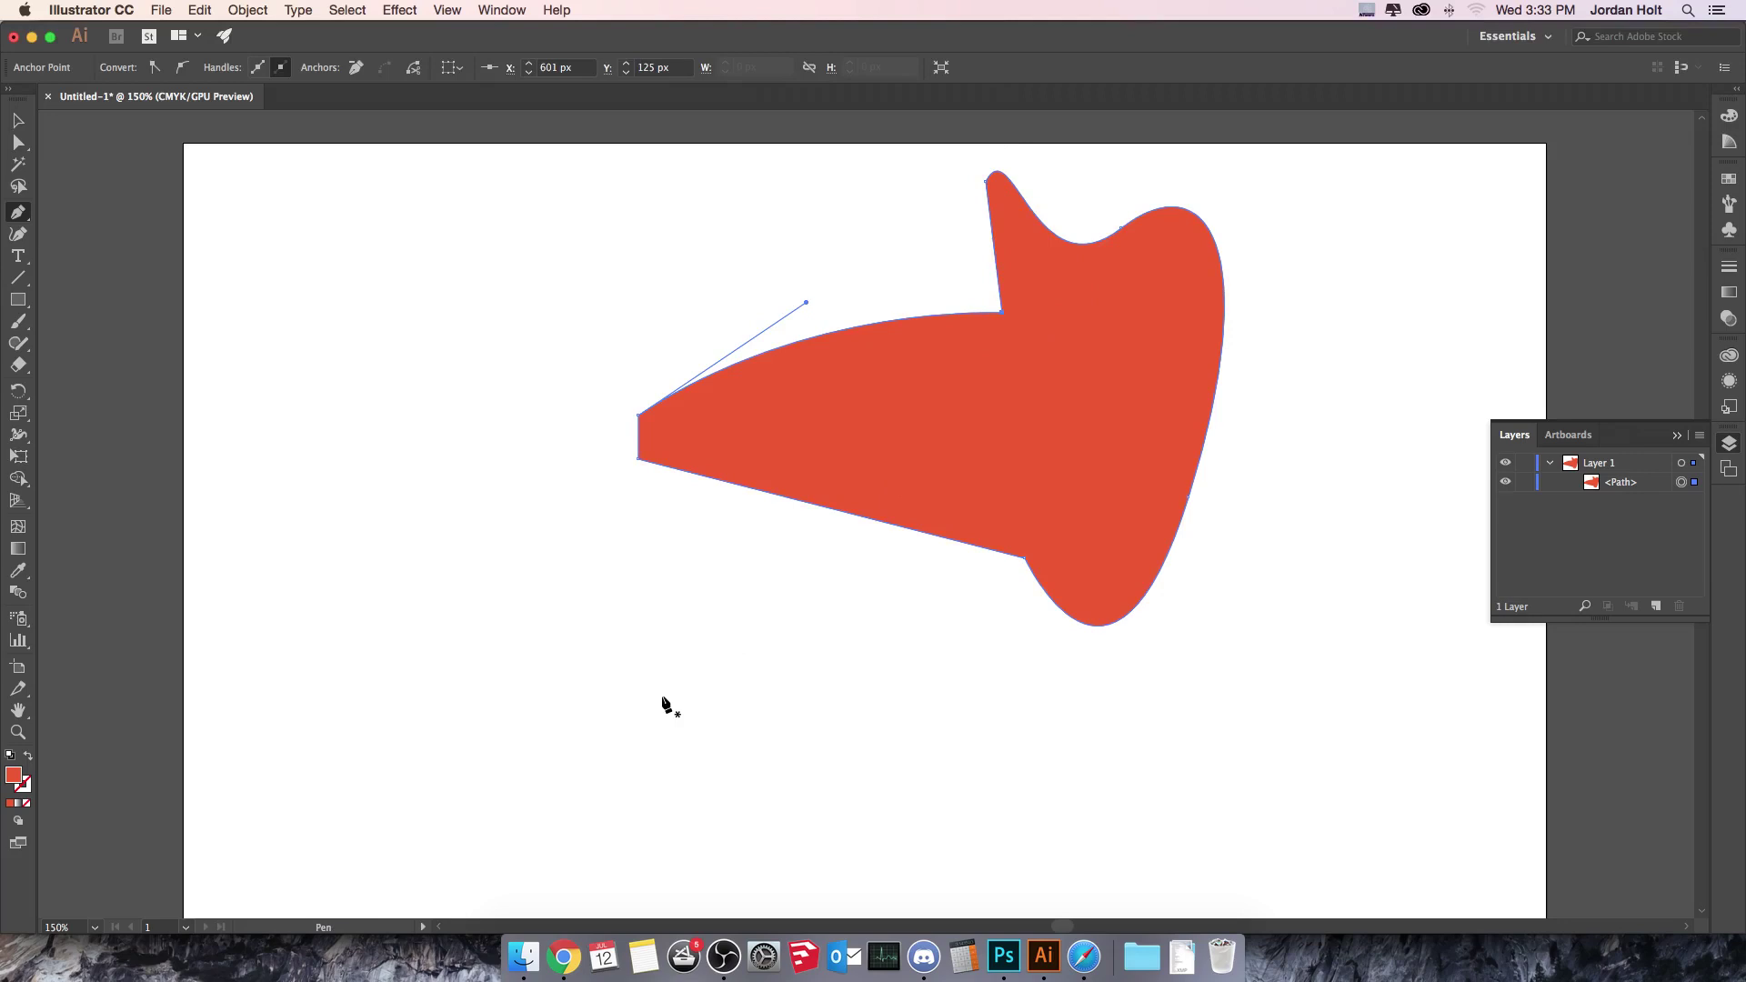
click(18, 120)
drag(1006, 431, 826, 503)
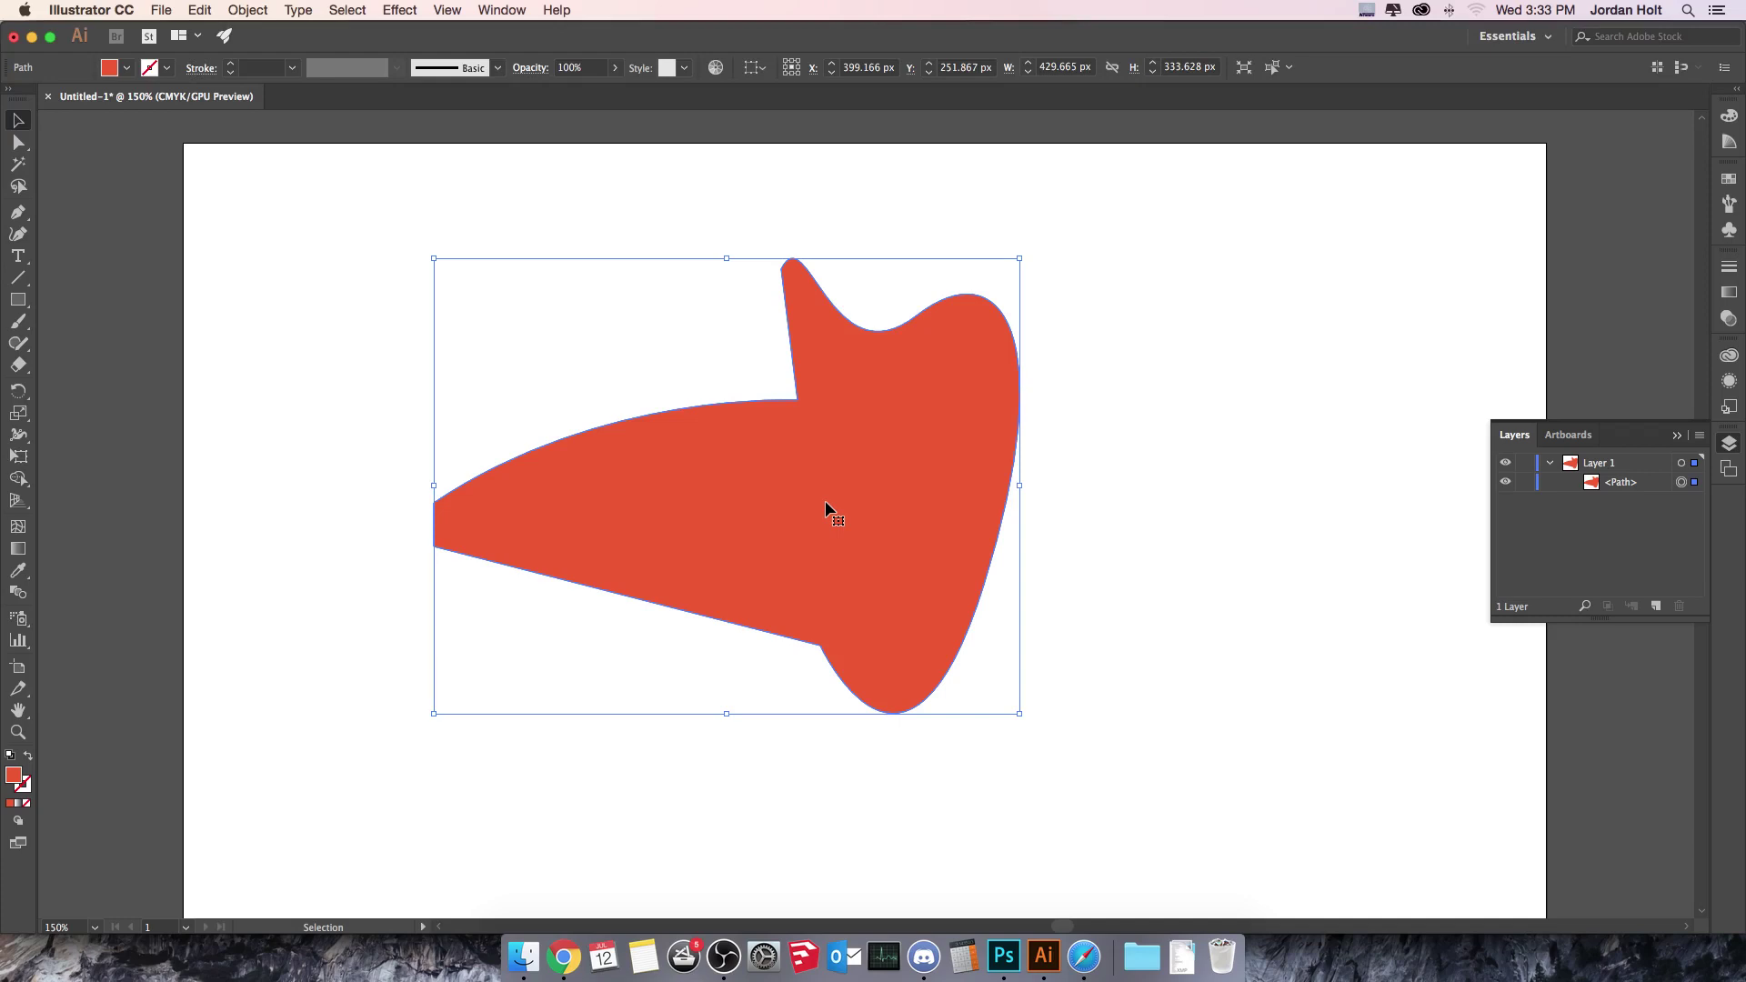
- Delete the mixed shape and draw a closed five-point rounded egg with the Curvature tool
key(Delete)
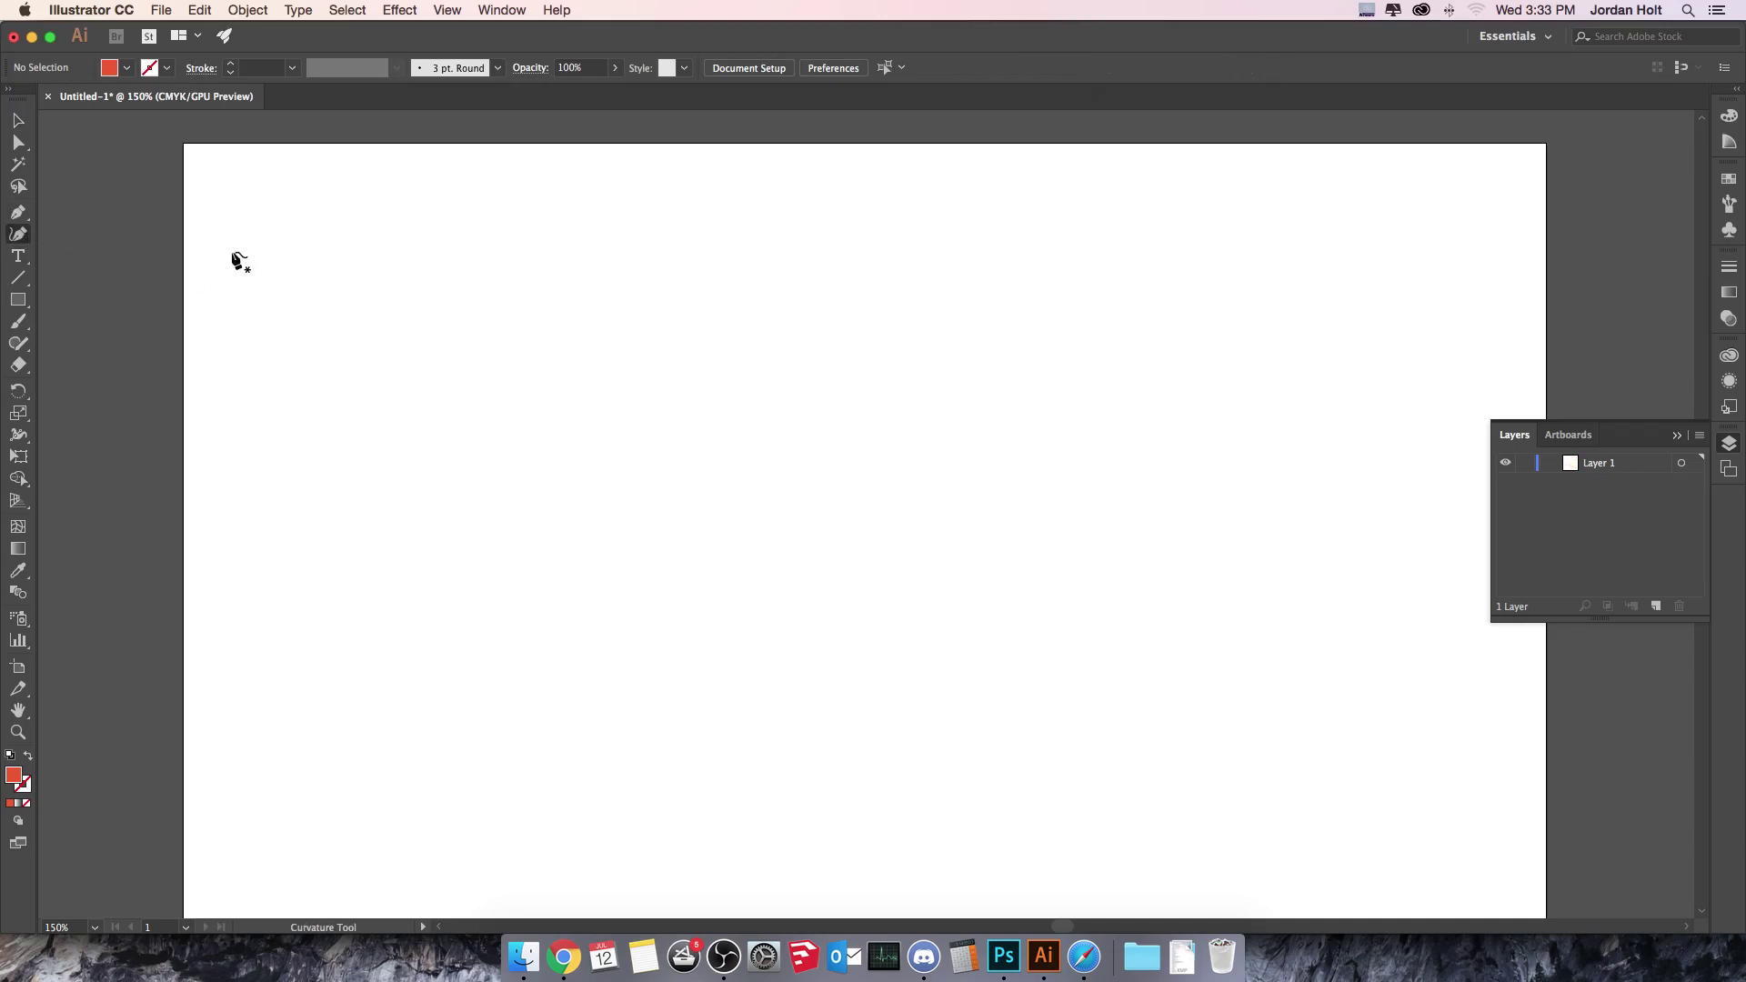
click(473, 384)
click(873, 298)
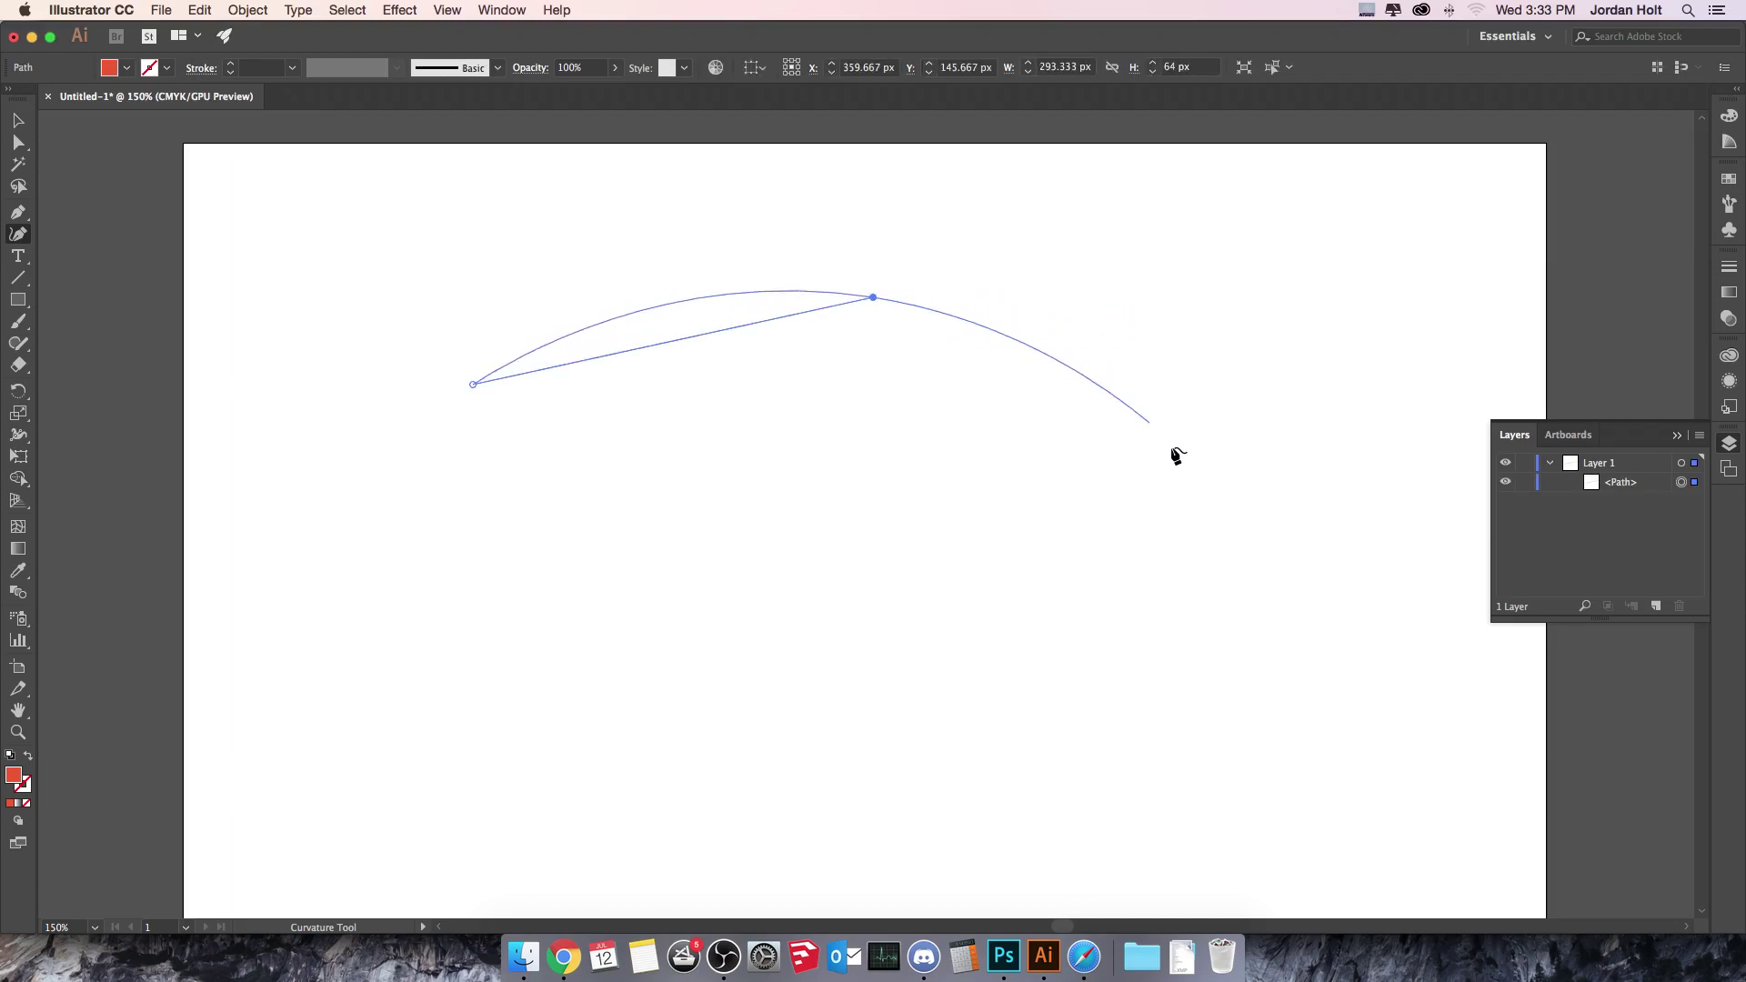
click(1205, 510)
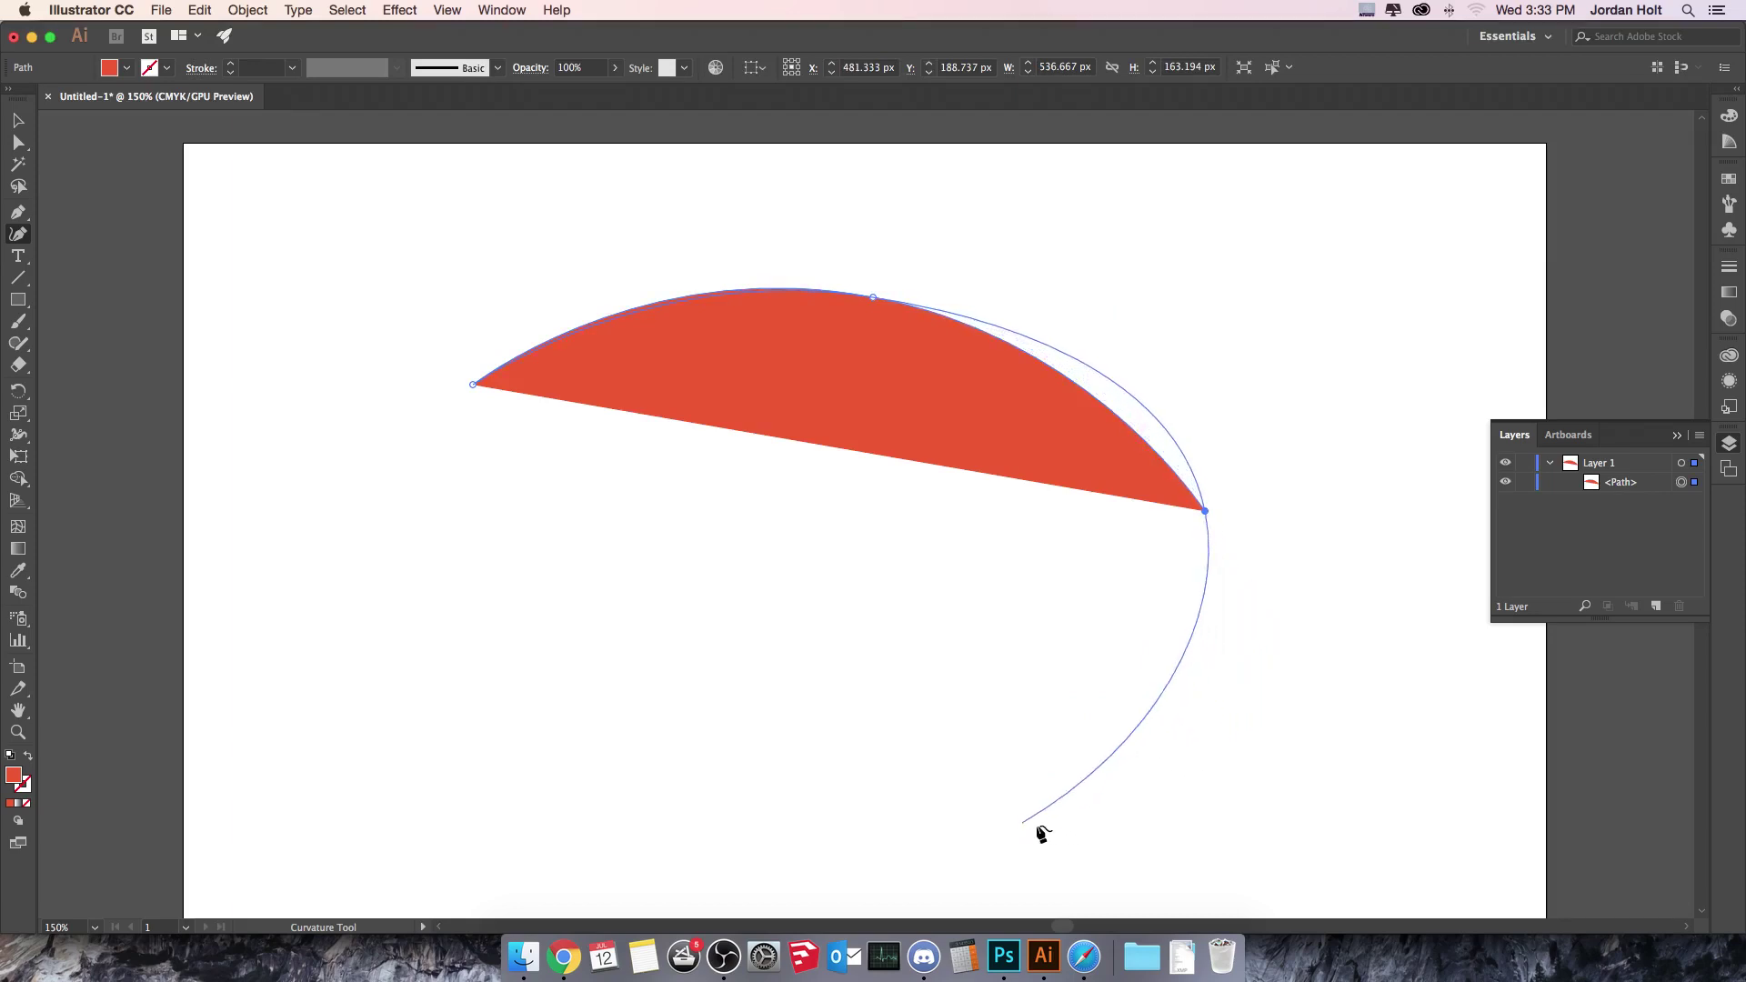
click(1105, 753)
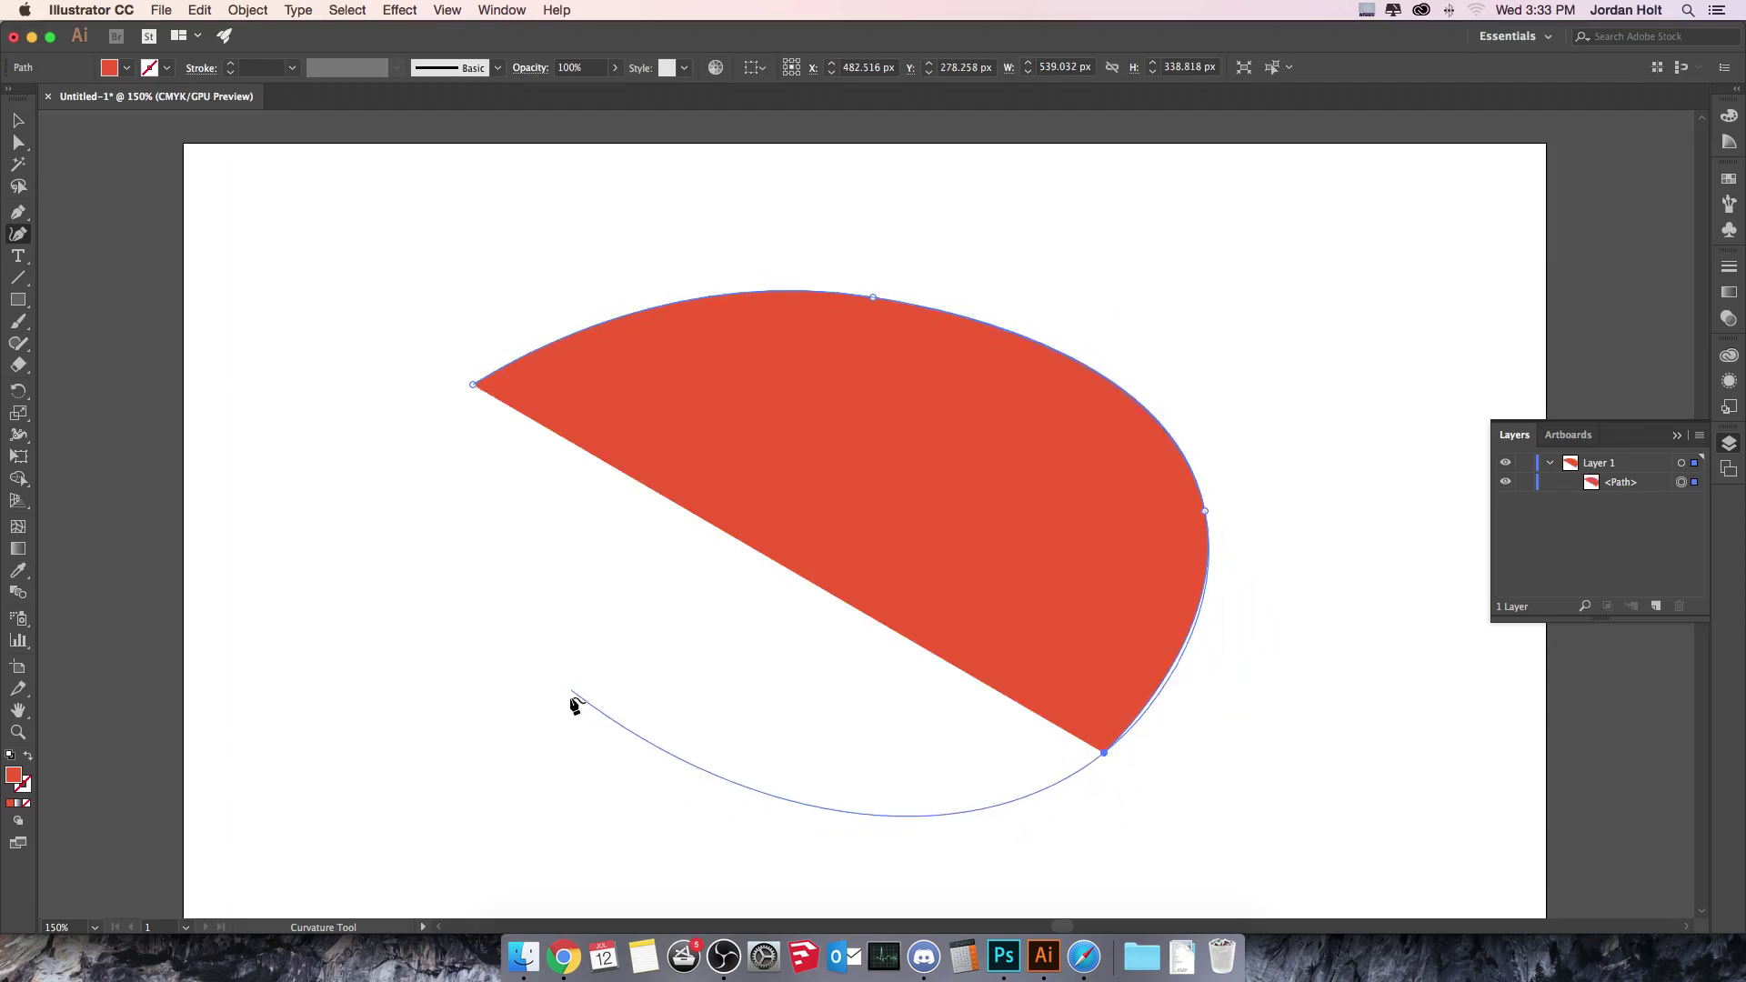
click(568, 697)
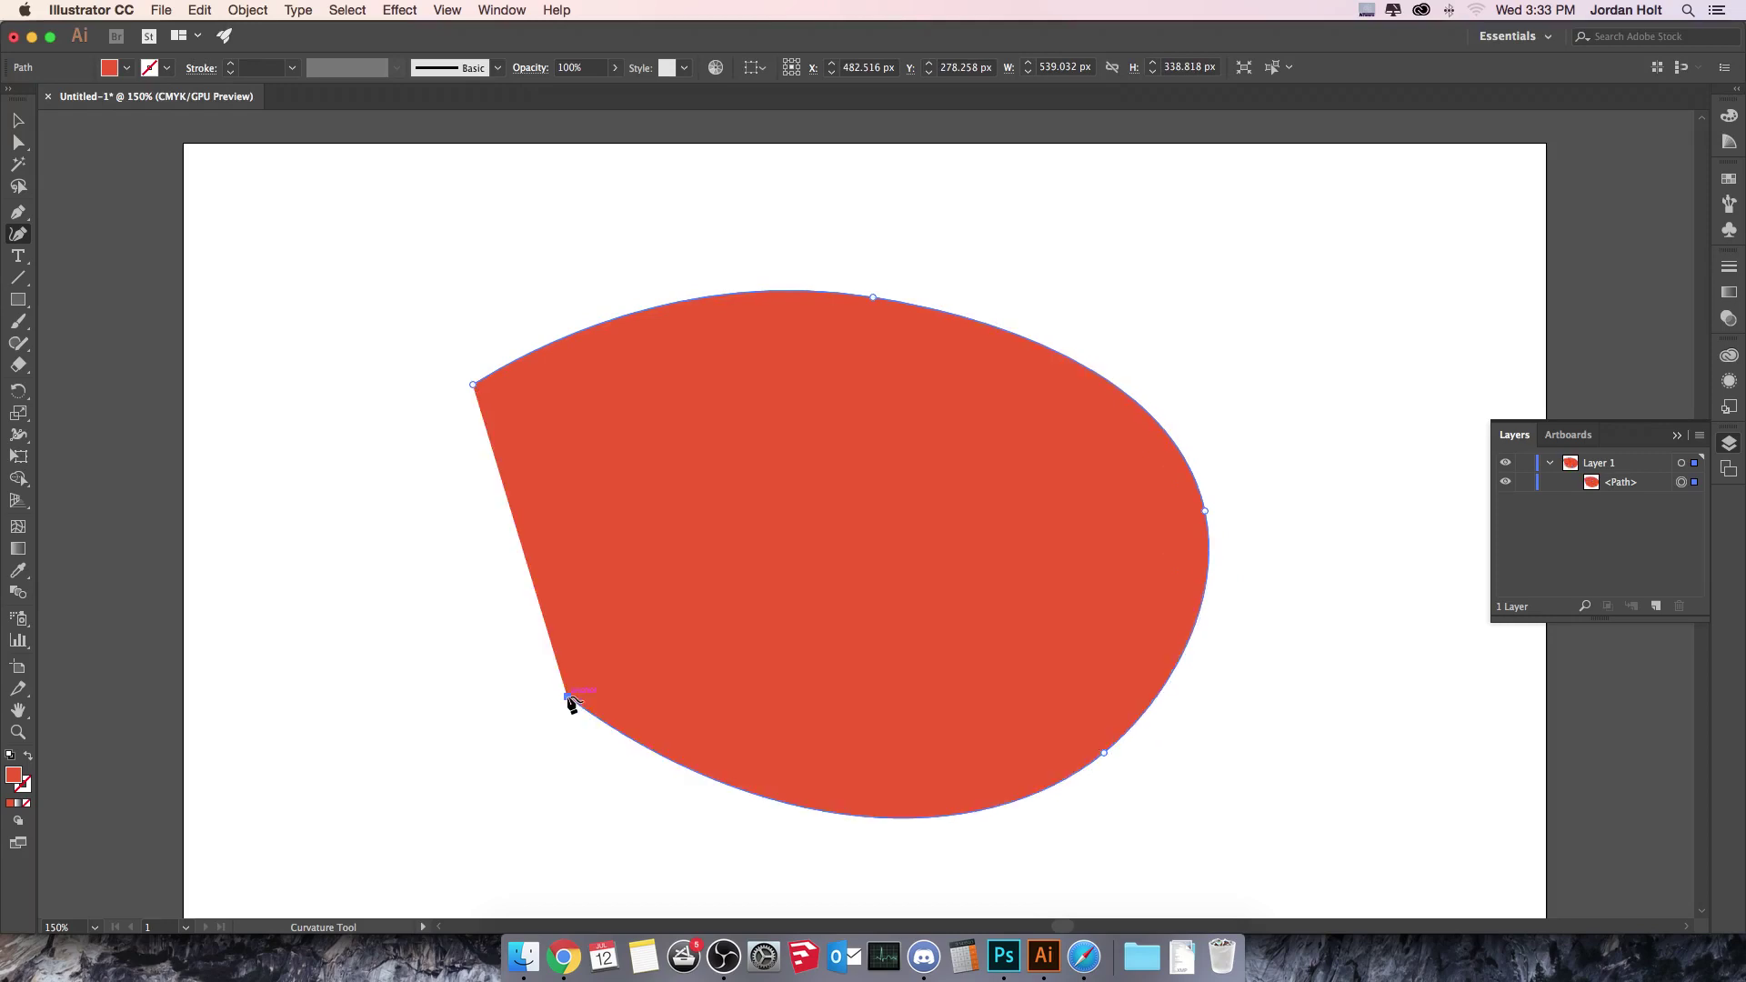
click(472, 386)
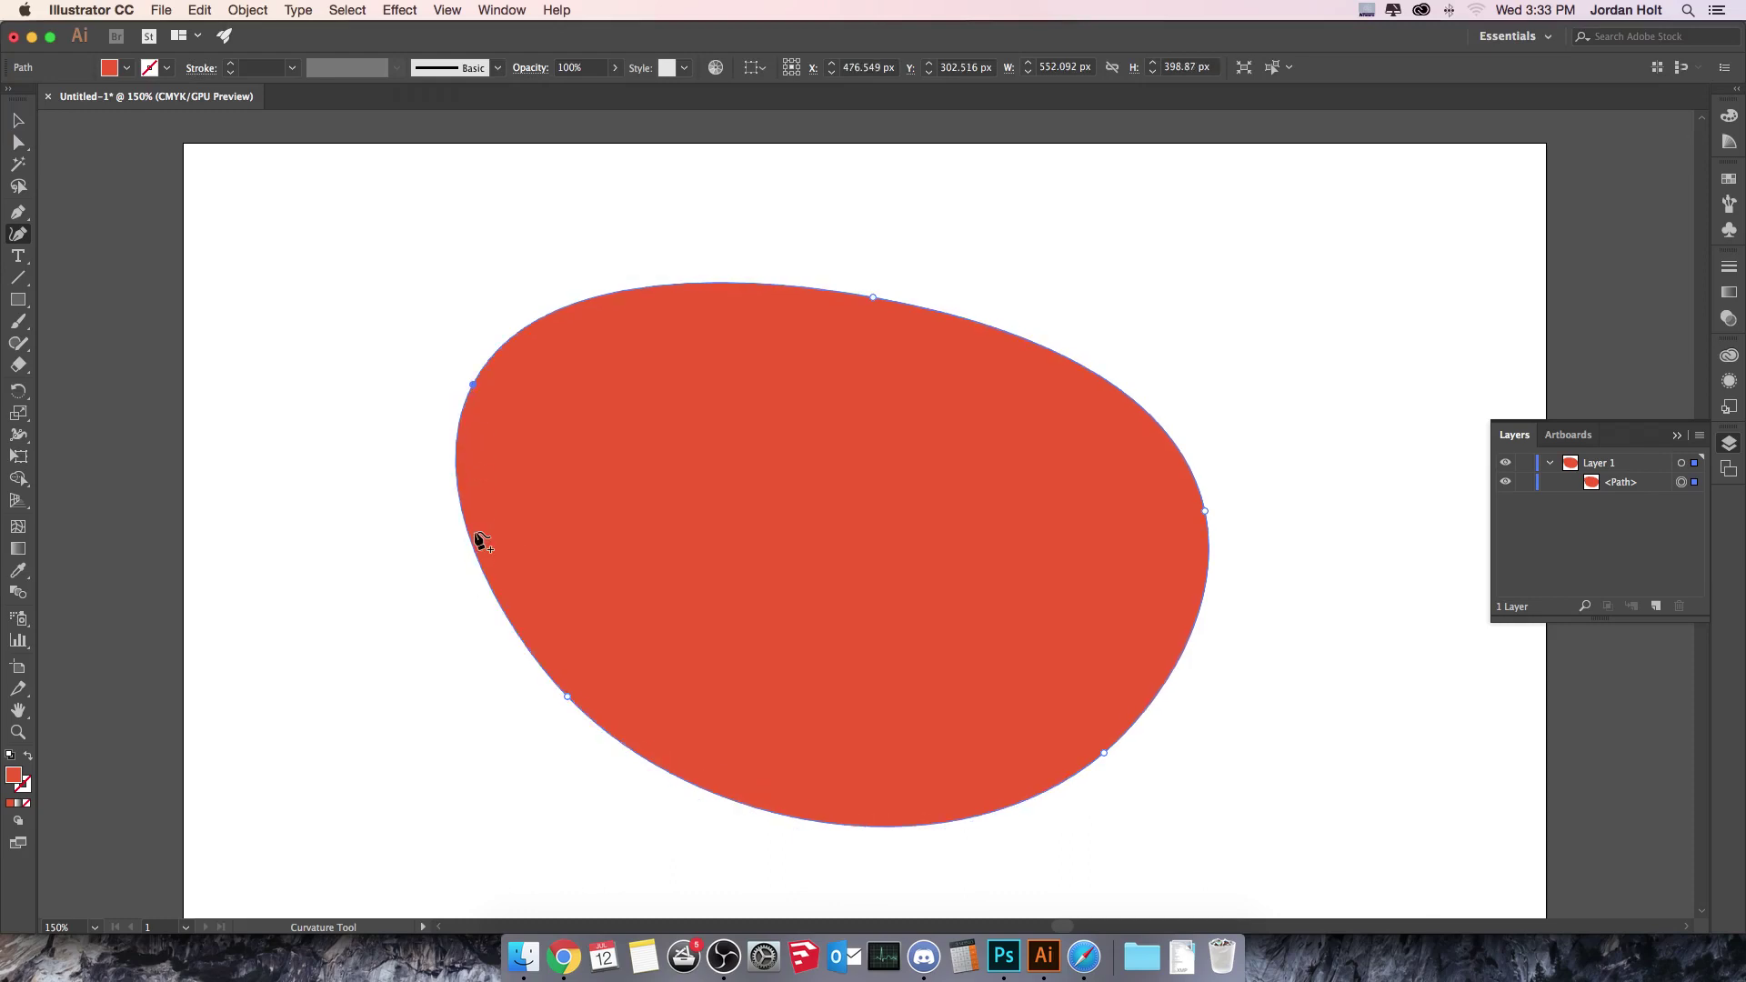